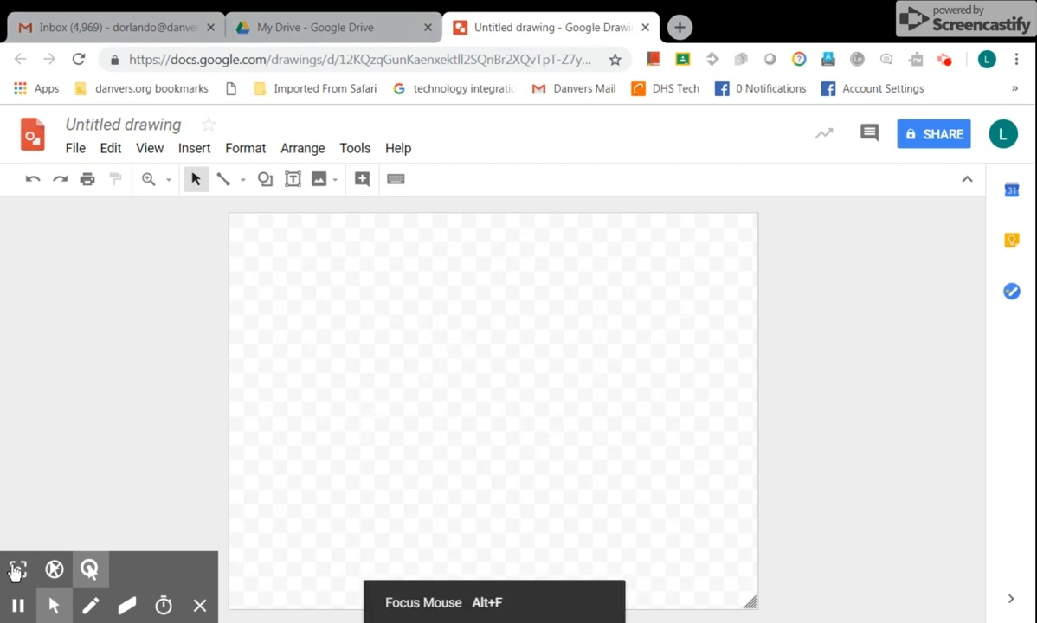
{"action": "left_click", "coordinate": [17, 569]}
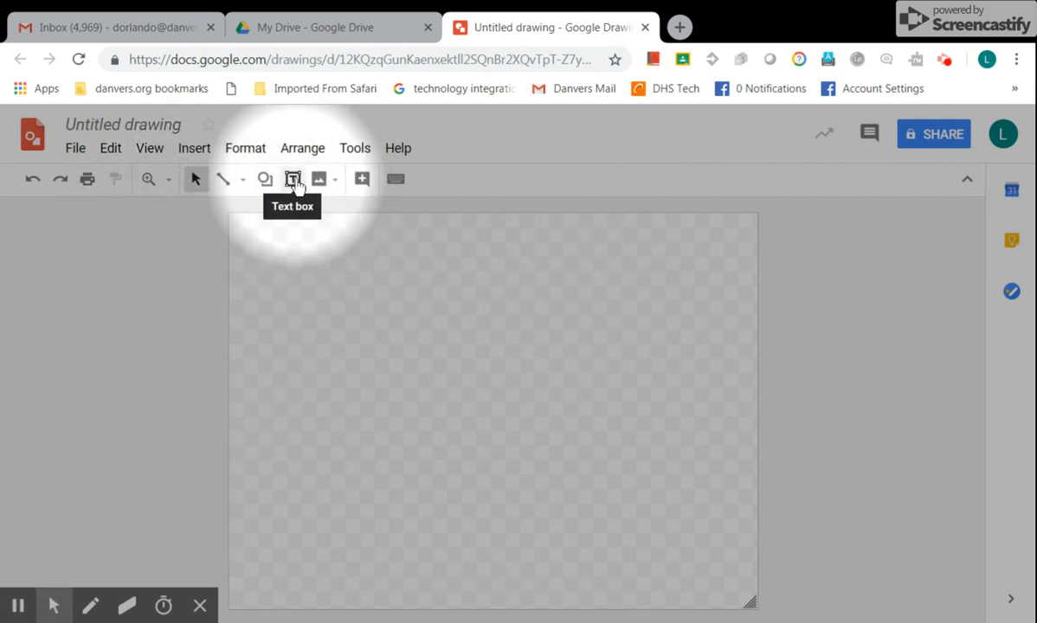
Draw a text box covering the whole canvas, extend its right edge to the canvas edge, and fill it with solid light blue
{"action": "left_click", "coordinate": [293, 179]}
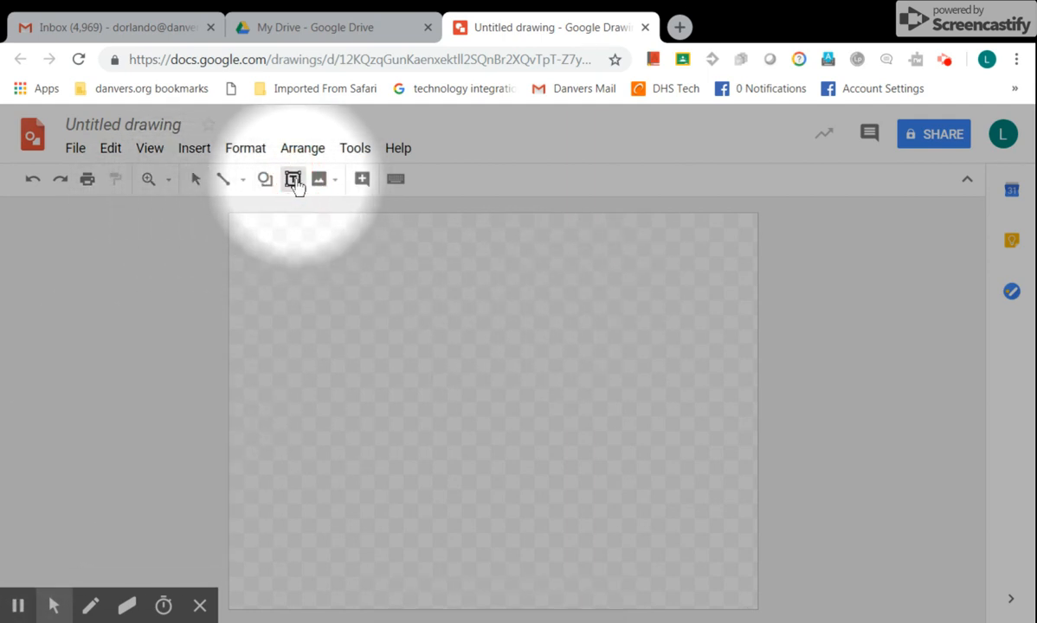
{"action": "left_click", "coordinate": [291, 216]}
{"action": "left_click_drag", "start_coordinate": [291, 217], "coordinate": [745, 605]}
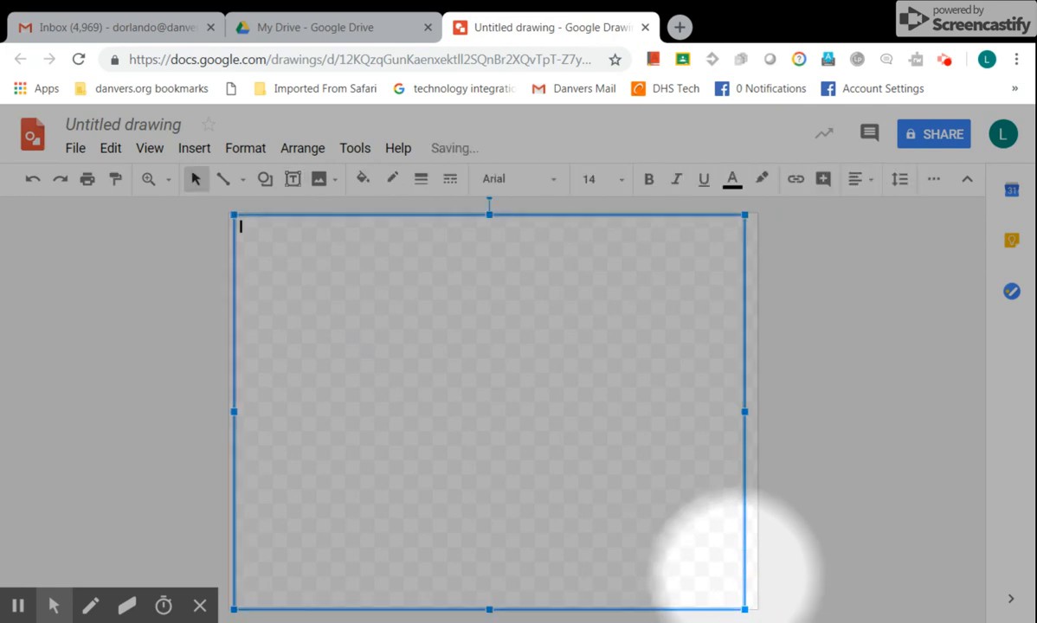
{"action": "left_click_drag", "start_coordinate": [746, 412], "coordinate": [758, 415]}
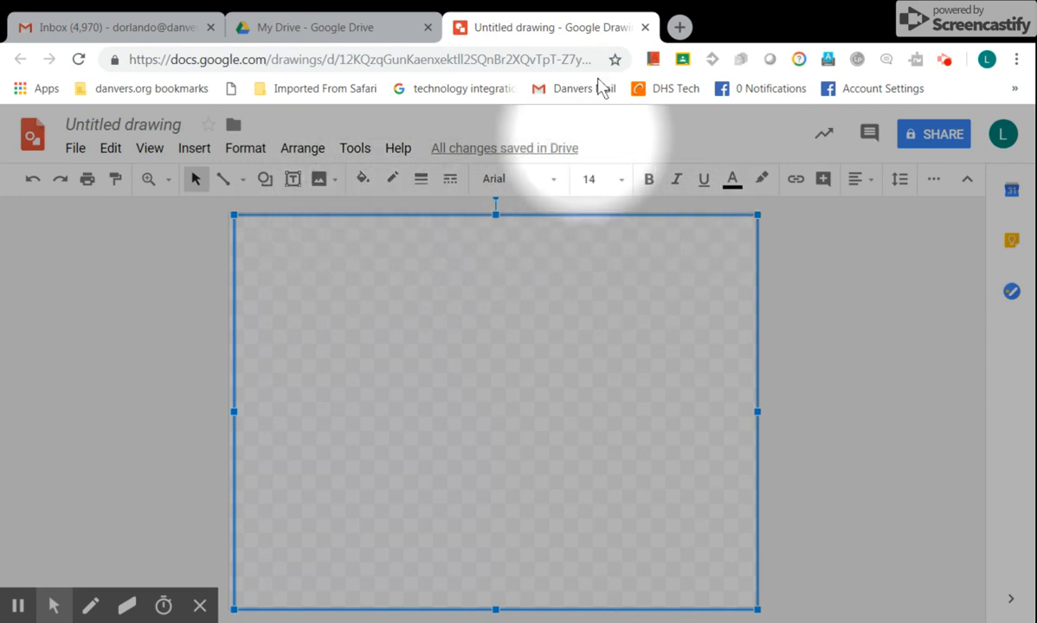
{"action": "left_click", "coordinate": [362, 181]}
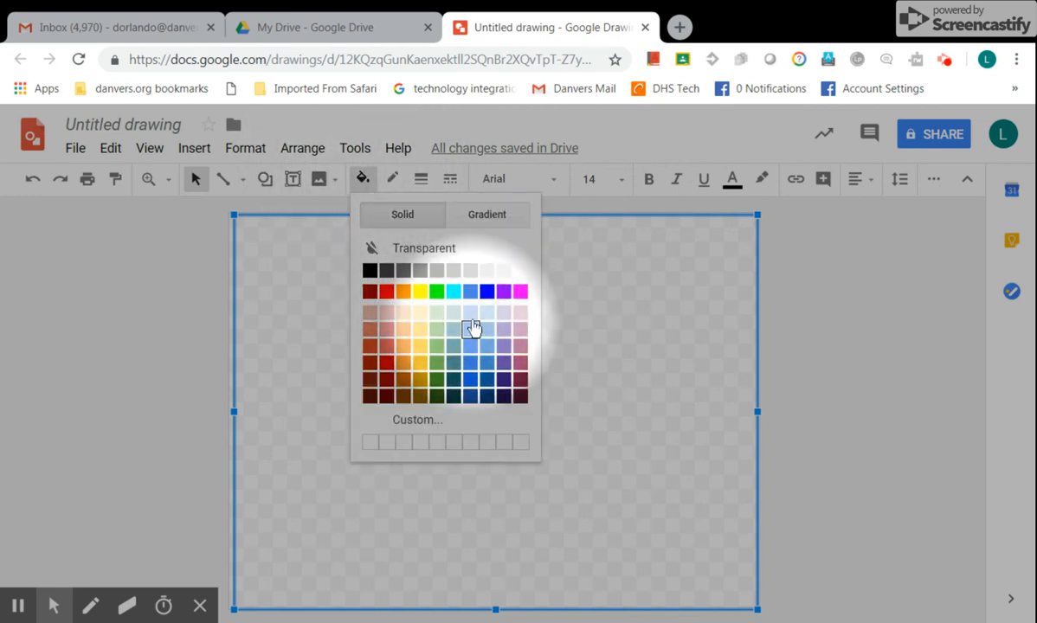
{"action": "left_click", "coordinate": [470, 314]}
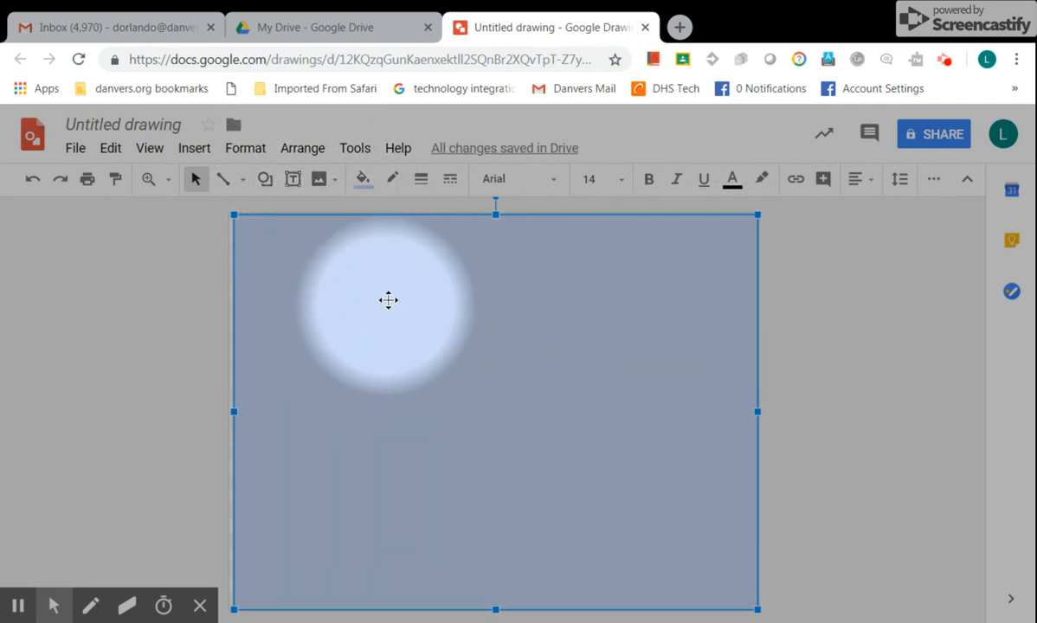
{"action": "left_click", "coordinate": [296, 152]}
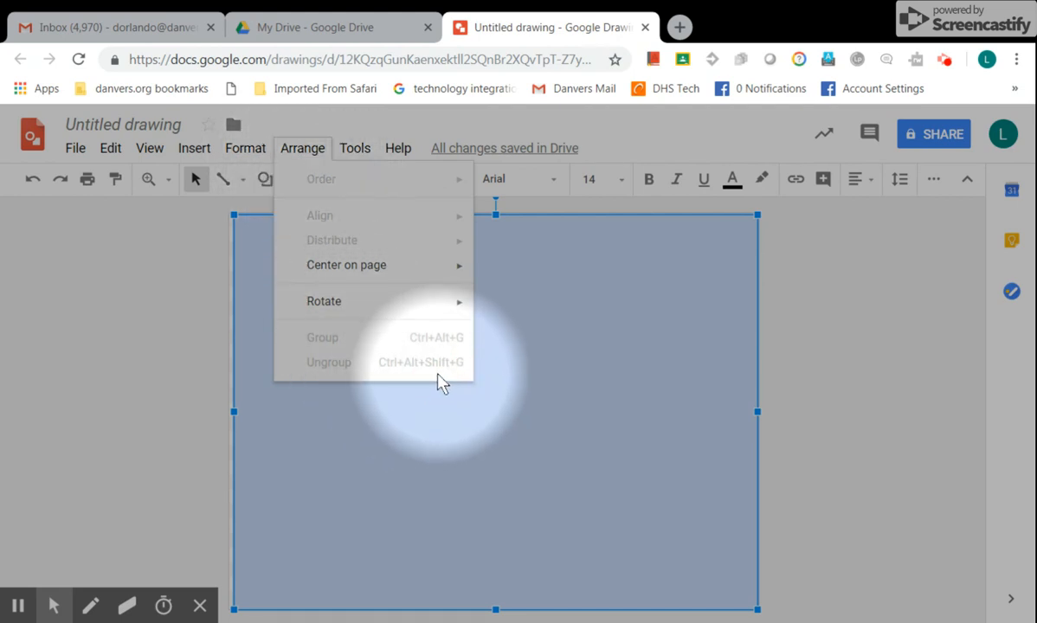
{"action": "left_click", "coordinate": [301, 157]}
{"action": "left_click", "coordinate": [304, 160]}
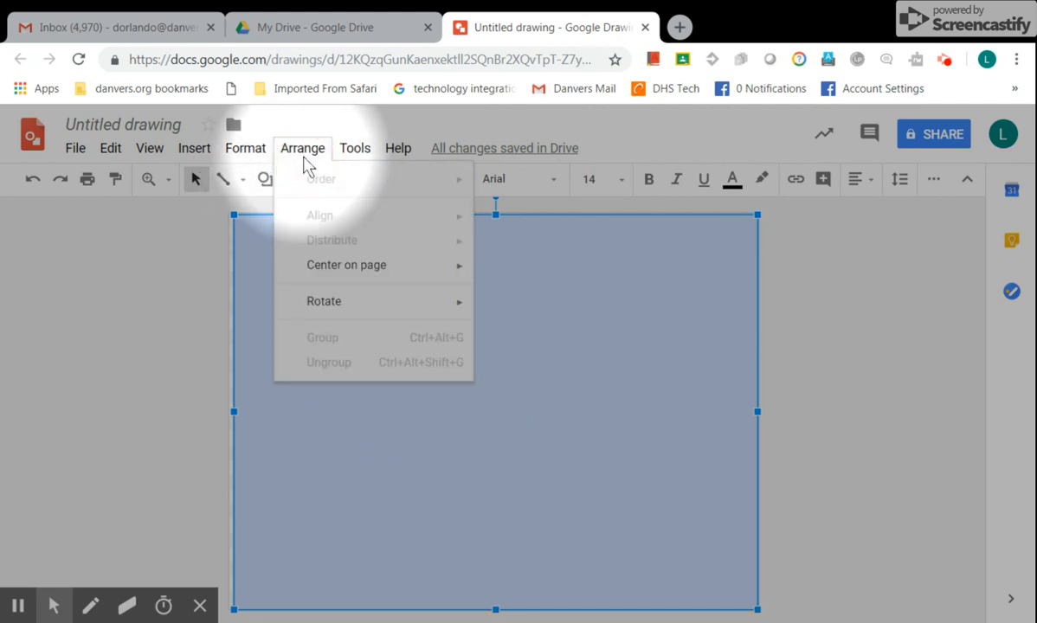
{"action": "mouse_move", "coordinate": [290, 254]}
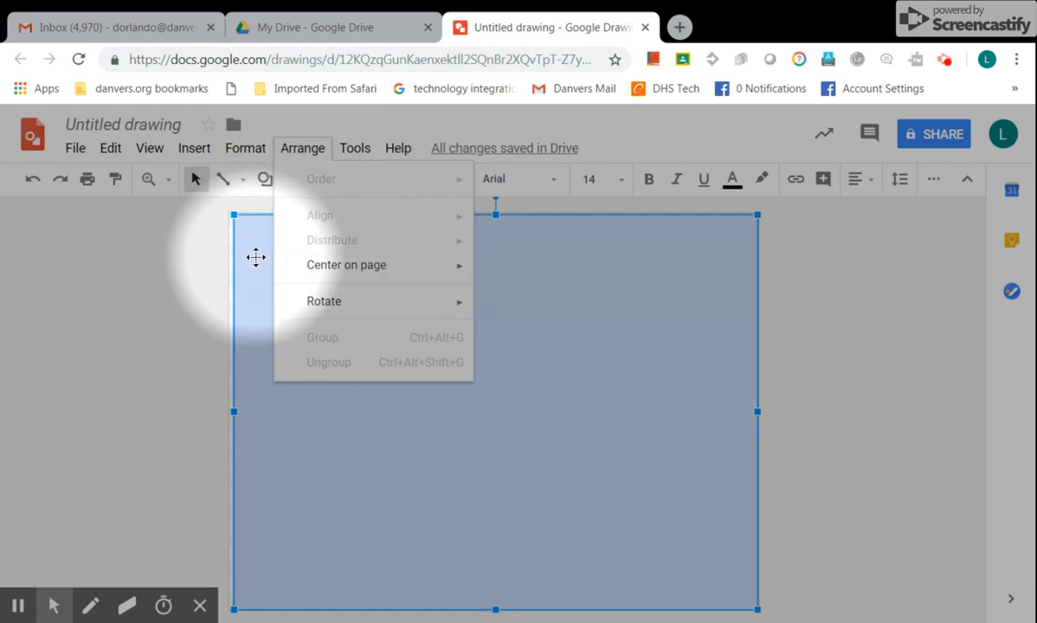
Stretch the blue text box's upper-left corner out to the corner of the canvas
{"action": "left_click", "coordinate": [233, 214]}
{"action": "left_click_drag", "start_coordinate": [233, 214], "coordinate": [229, 213]}
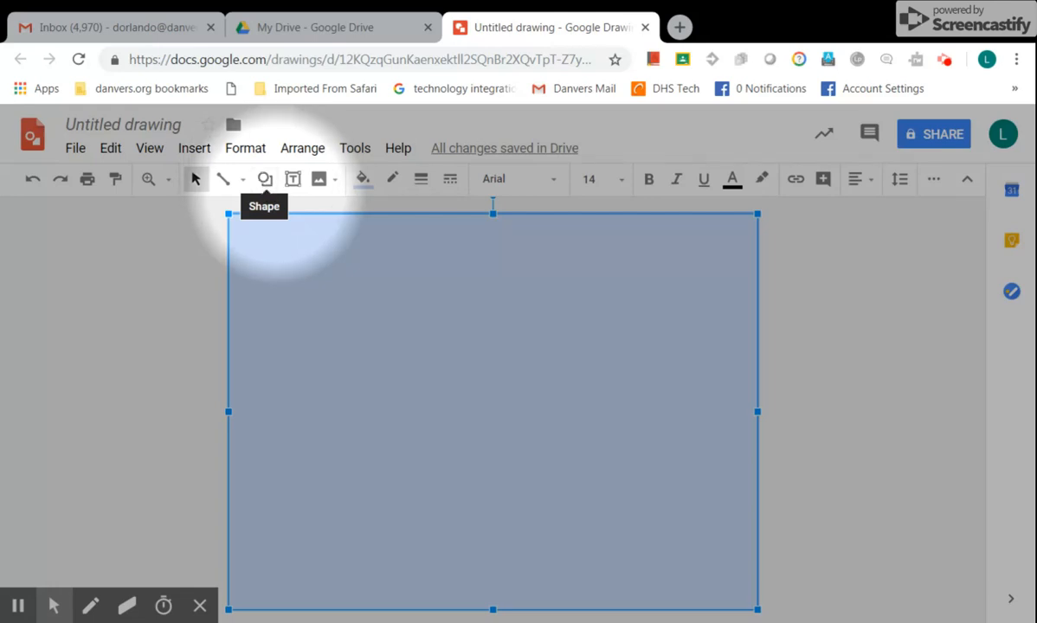
Draw a rounded rectangular callout in the upper-left area of the blue background
{"action": "left_click", "coordinate": [268, 189]}
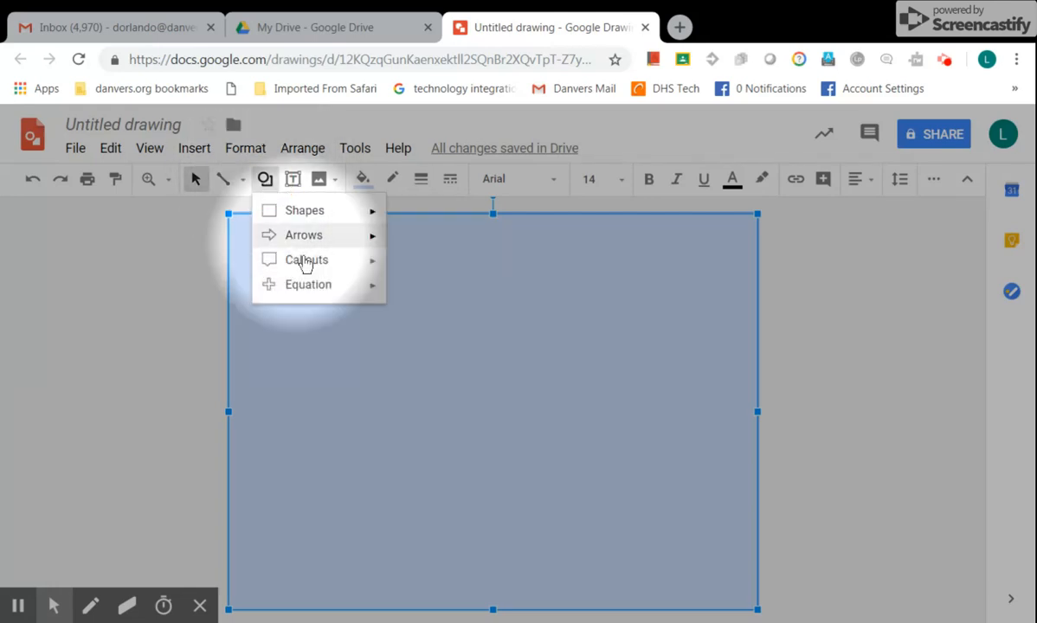
{"action": "mouse_move", "coordinate": [304, 262]}
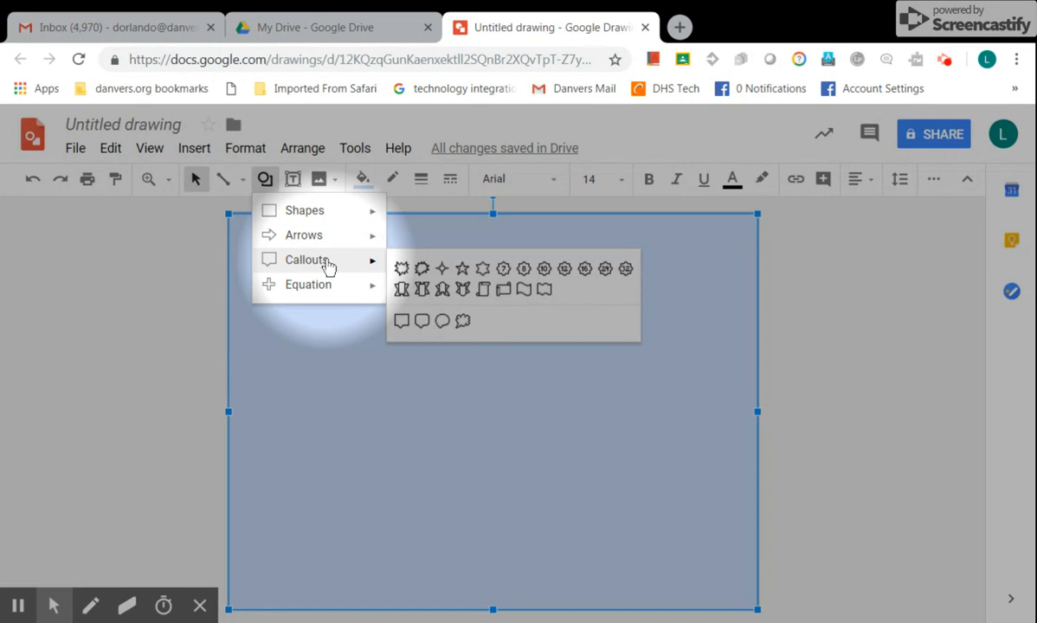
{"action": "left_click", "coordinate": [421, 321]}
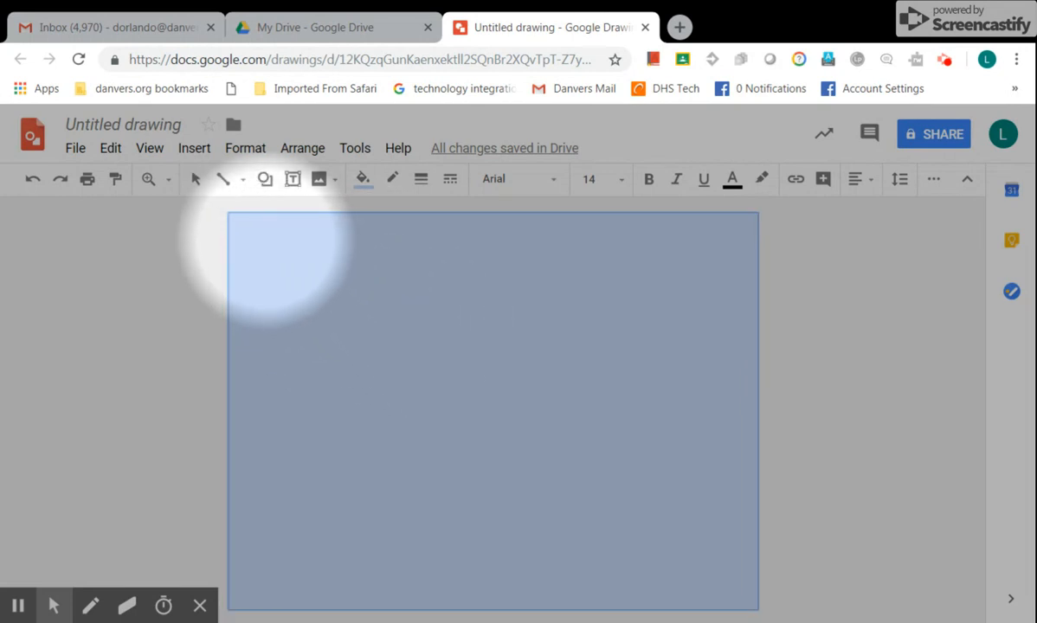
{"action": "left_click_drag", "start_coordinate": [265, 240], "coordinate": [436, 353]}
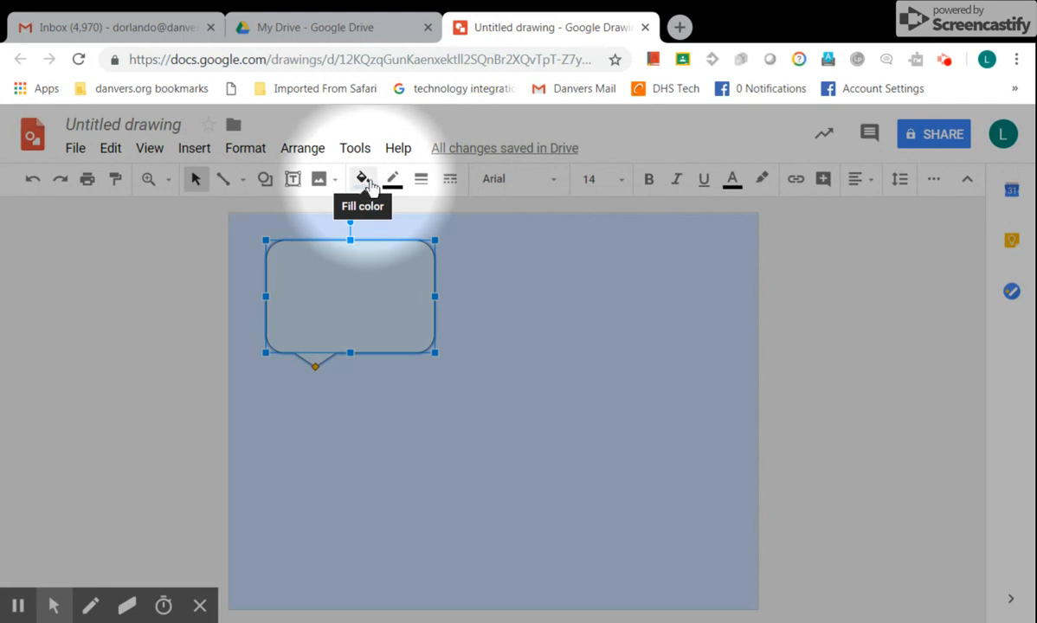
Give the callout a thicker, dashed, dark blue outline
{"action": "left_click", "coordinate": [451, 182]}
{"action": "left_click", "coordinate": [509, 310]}
{"action": "left_click", "coordinate": [421, 179]}
{"action": "left_click", "coordinate": [446, 284]}
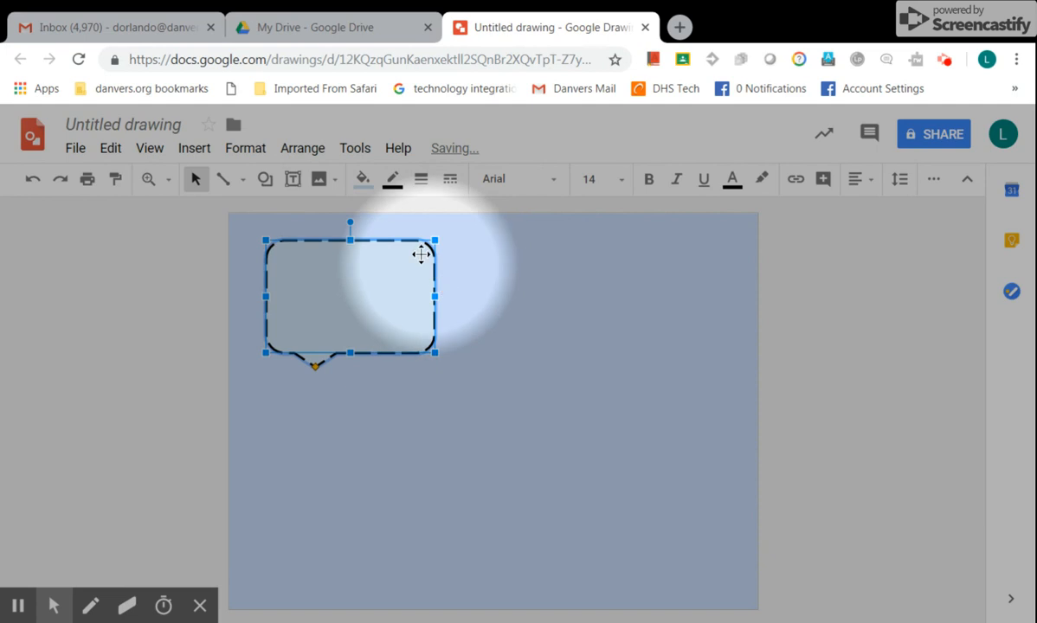
{"action": "left_click", "coordinate": [394, 184]}
{"action": "left_click", "coordinate": [517, 258]}
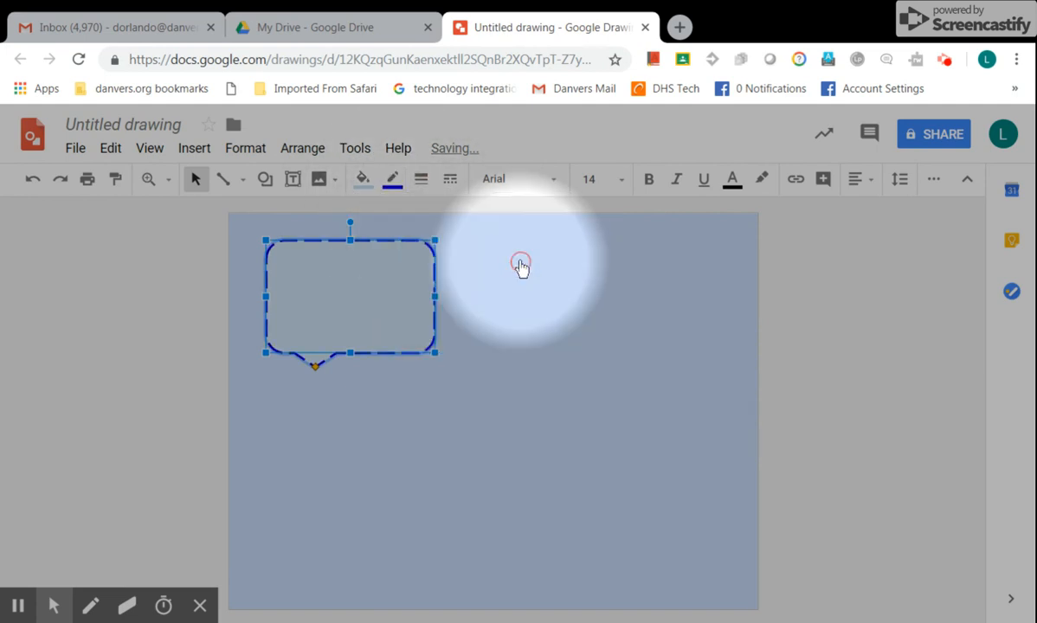
{"action": "left_click", "coordinate": [389, 377]}
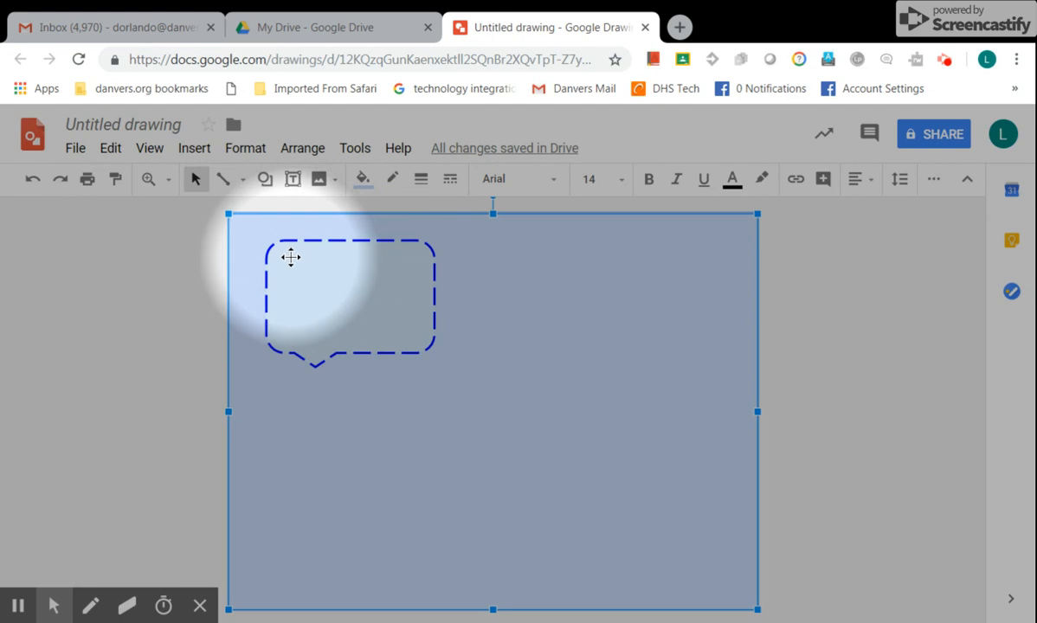
Place the text cursor in the callout and align its text to the top of the shape
{"action": "left_click", "coordinate": [291, 255]}
{"action": "left_click", "coordinate": [289, 262]}
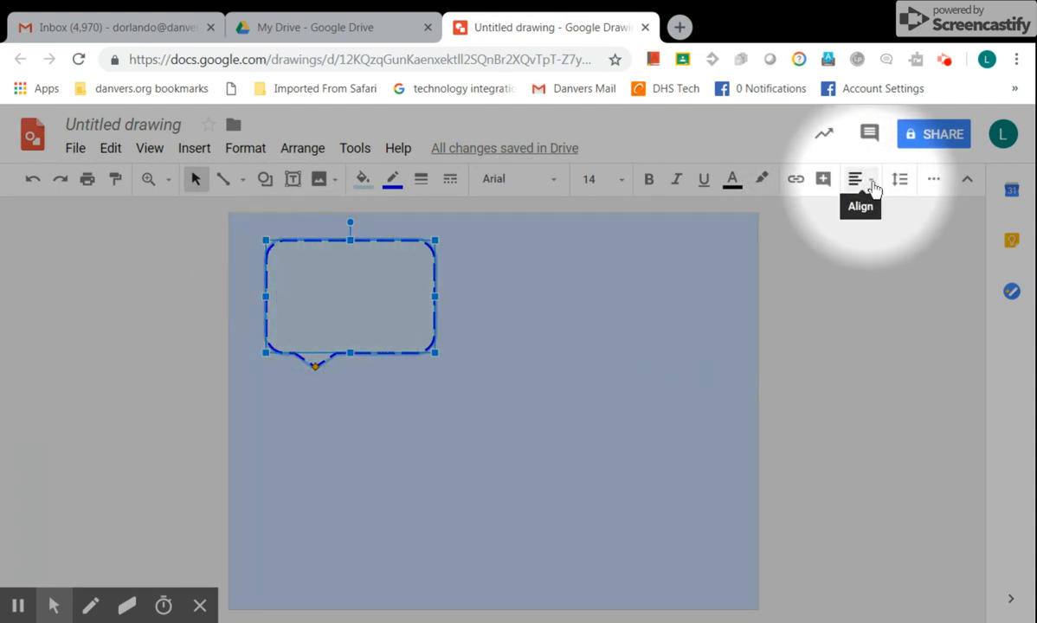
{"action": "left_click", "coordinate": [873, 182]}
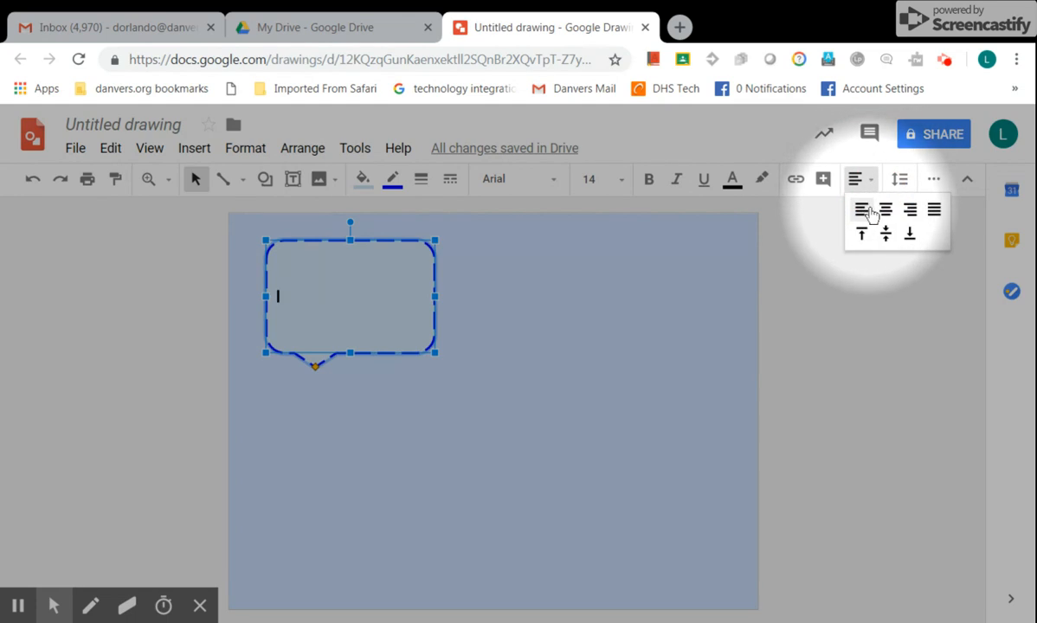
{"action": "left_click", "coordinate": [863, 234]}
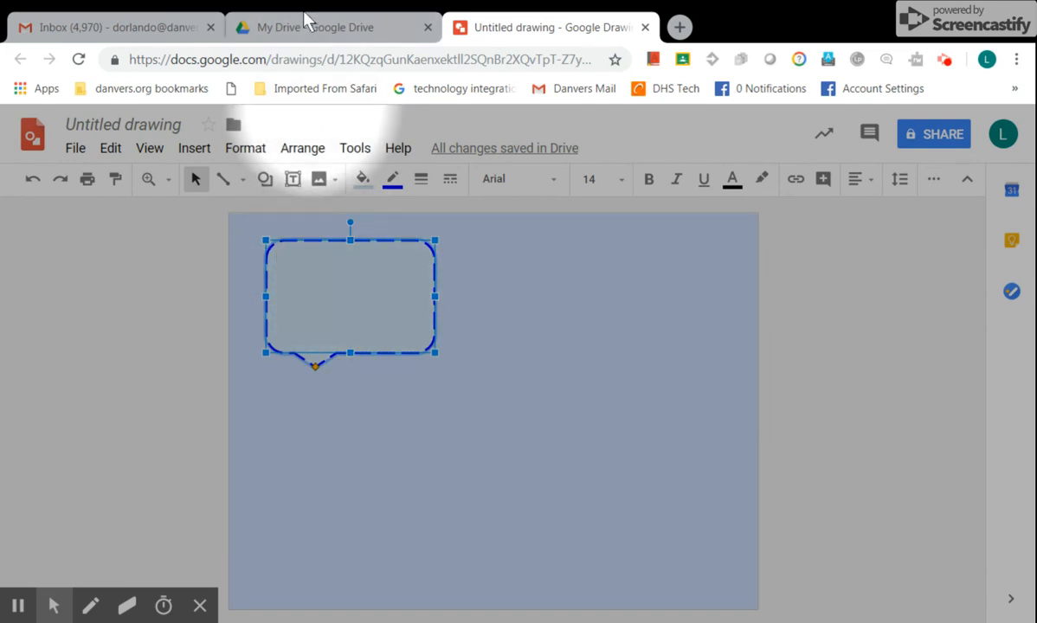
Enter "Entrepreneuship - strong foundation of knowledge and skills to navigate business" in the callout, and close the My Drive page
{"action": "type", "text": "Entrepreneu"}
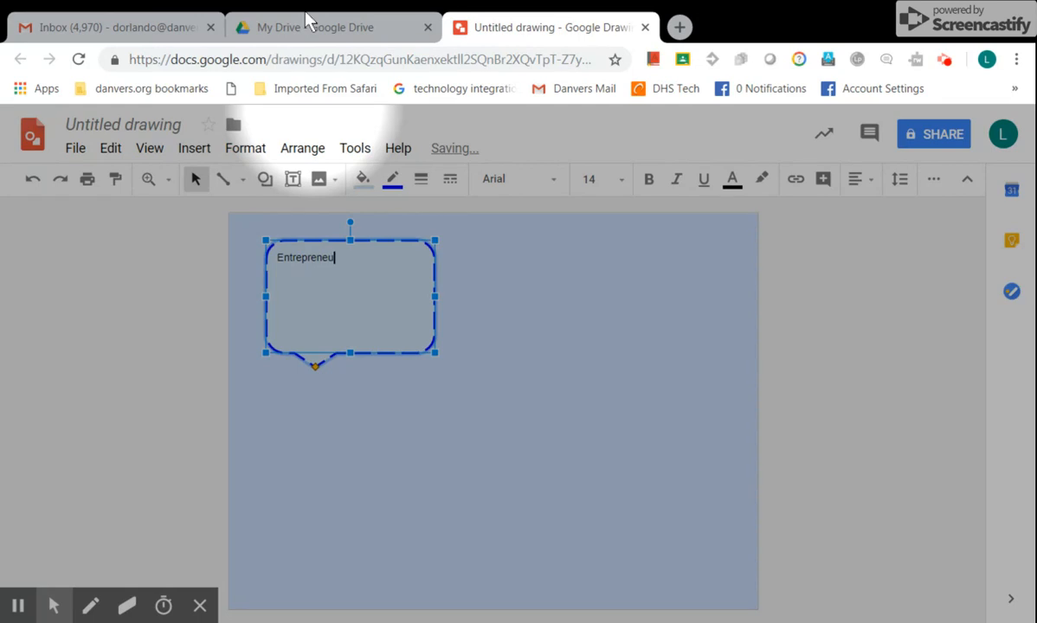
{"action": "type", "text": "ship - str"}
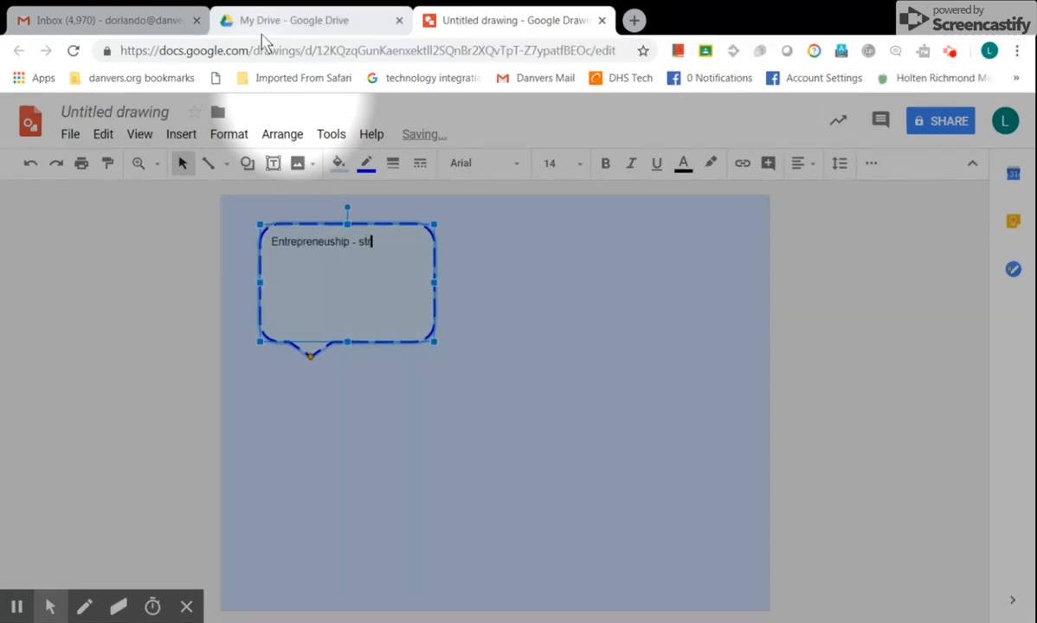
{"action": "type", "text": "ong foundation of knowledge and"}
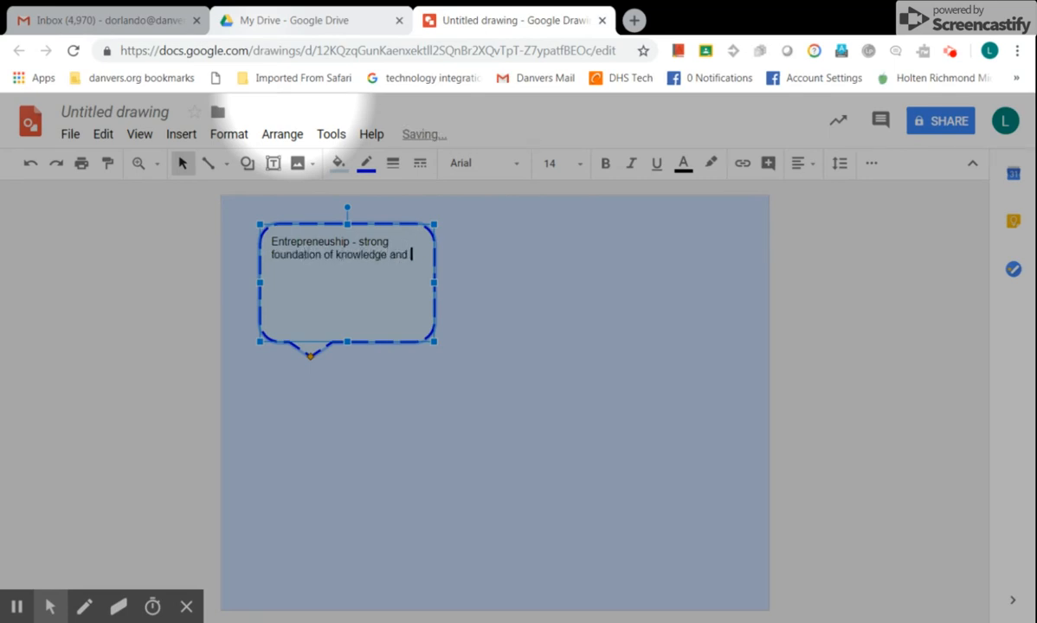
{"action": "type", "text": " skills to navigate"}
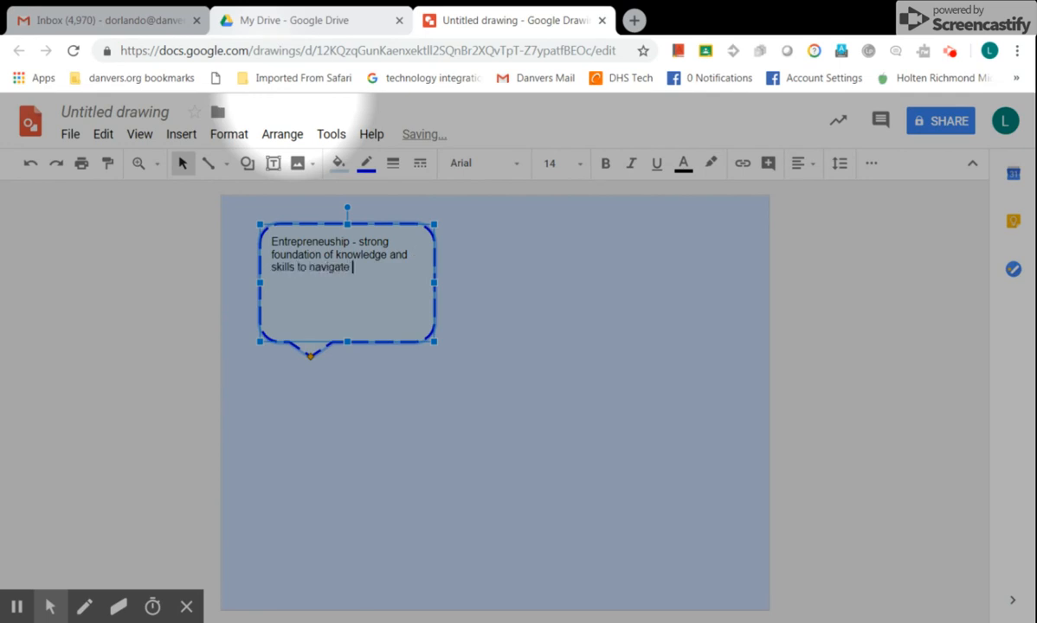
{"action": "left_click", "coordinate": [268, 21]}
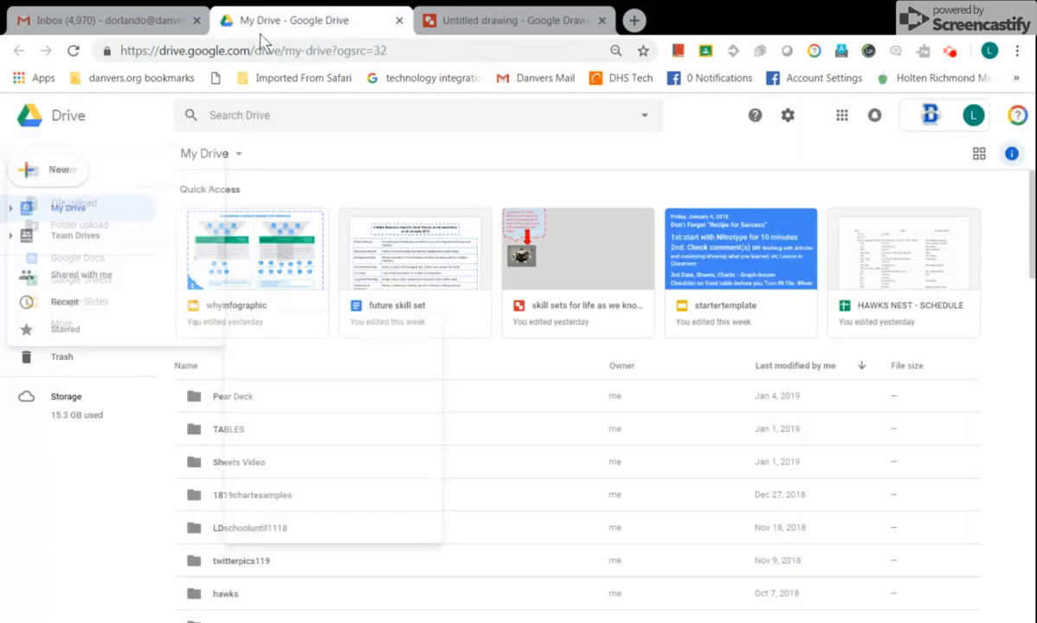
{"action": "left_click", "coordinate": [399, 20]}
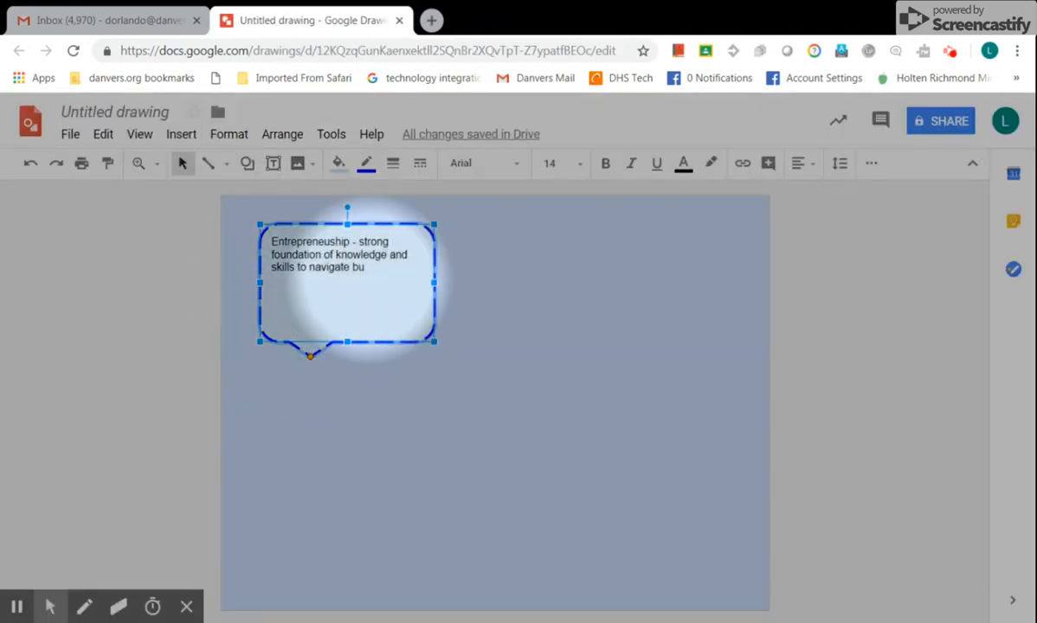
{"action": "type", "text": "siness"}
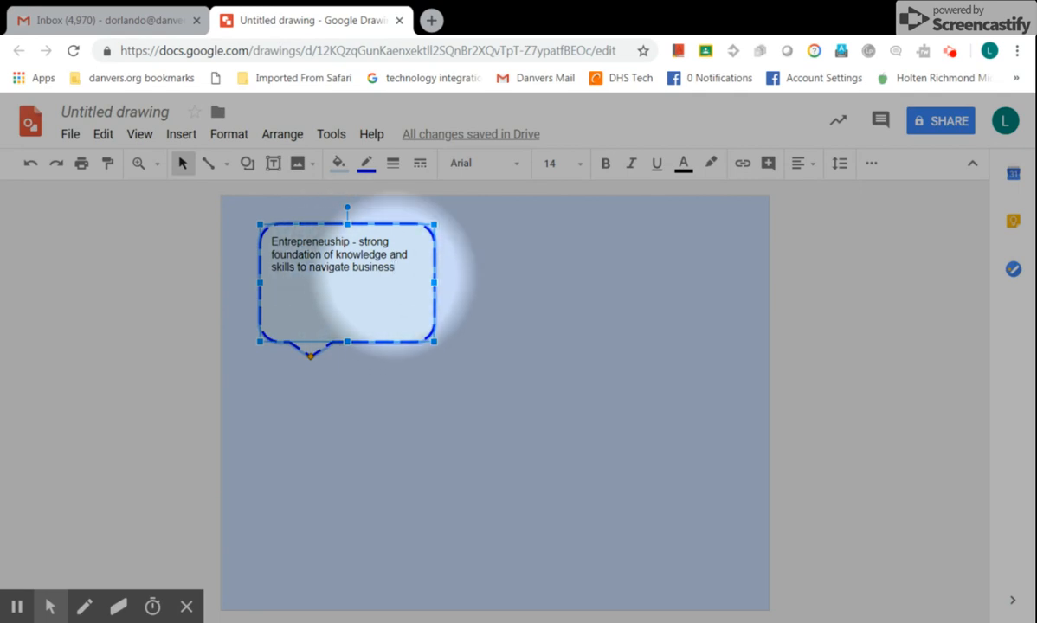
Make all of the callout's text bold and set its font size to 22
{"action": "left_click_drag", "start_coordinate": [403, 268], "coordinate": [238, 238]}
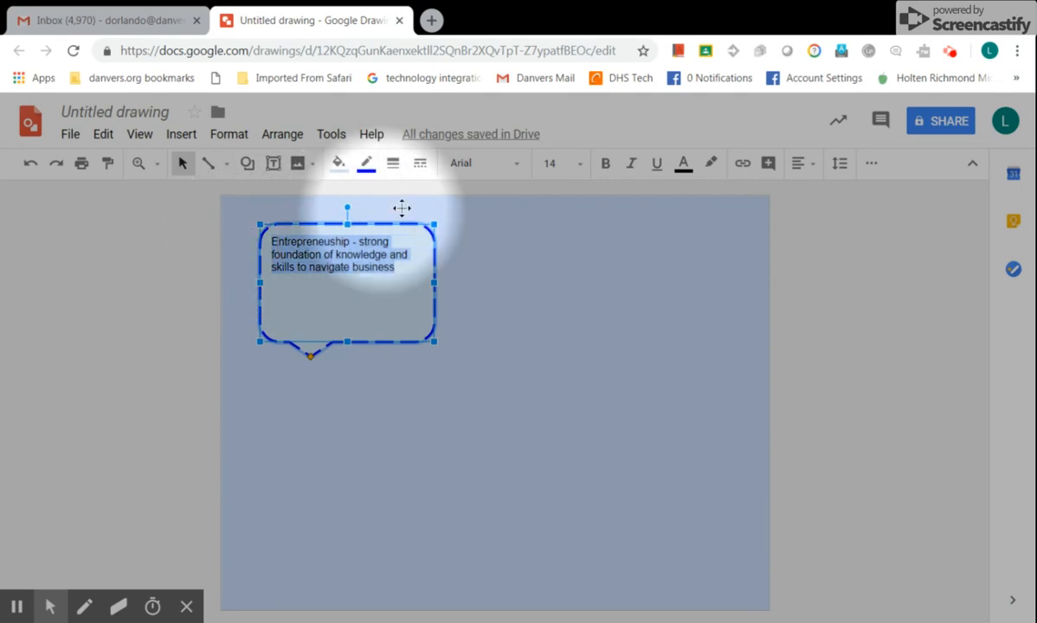
{"action": "left_click", "coordinate": [606, 164]}
{"action": "left_click", "coordinate": [567, 161]}
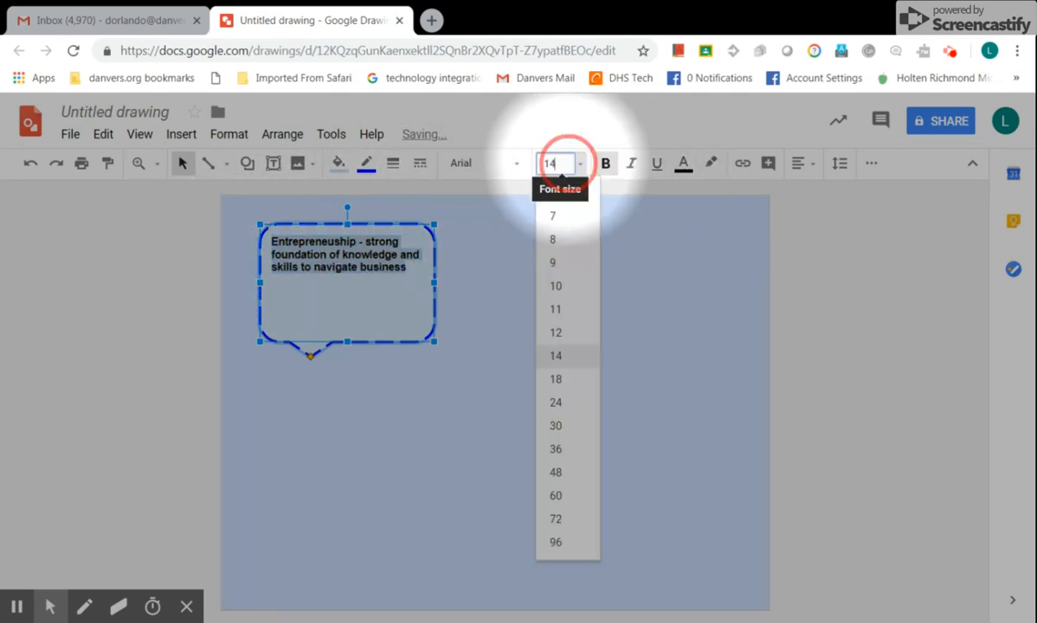
{"action": "type", "text": "22"}
{"action": "key", "text": "Return"}
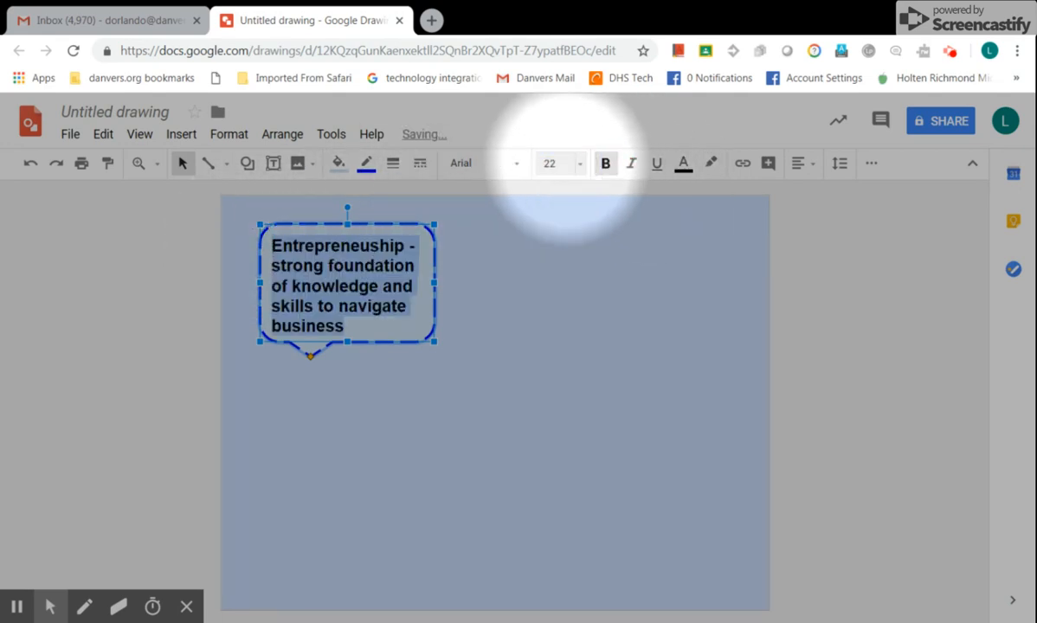
{"action": "left_click", "coordinate": [359, 326]}
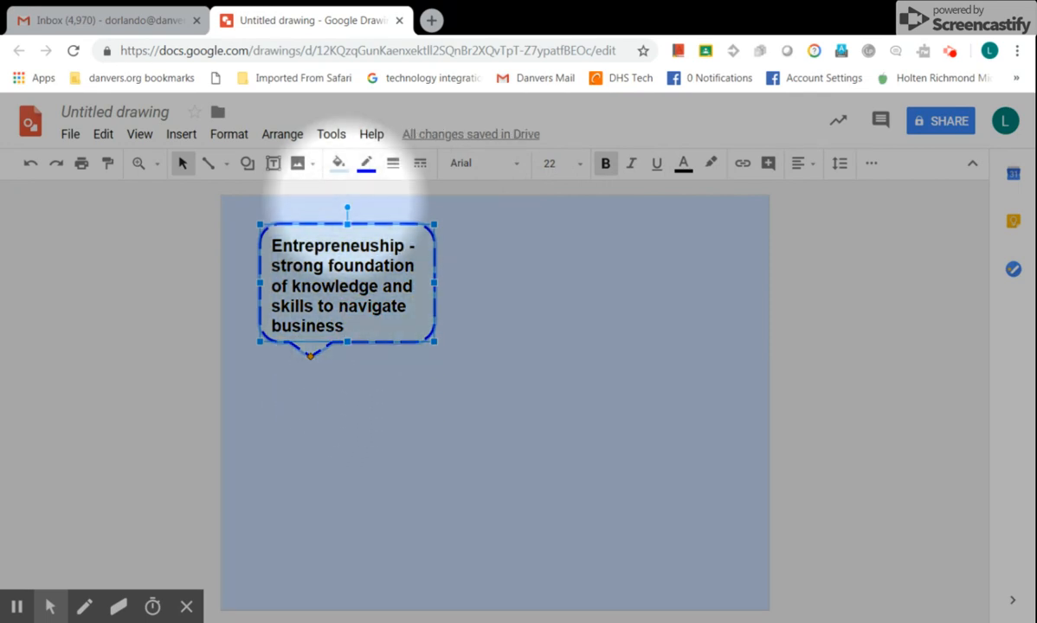
Move the callout closer to the canvas's upper-left corner and correct its first word to "Entrepreneurship"
{"action": "left_click_drag", "start_coordinate": [303, 217], "coordinate": [282, 201]}
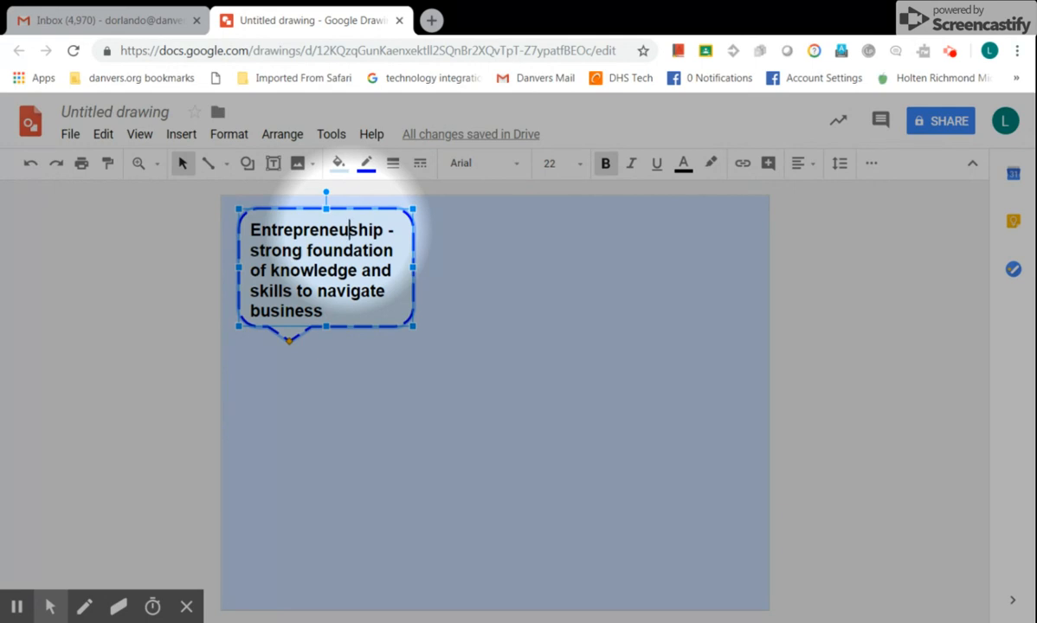
{"action": "type", "text": "r"}
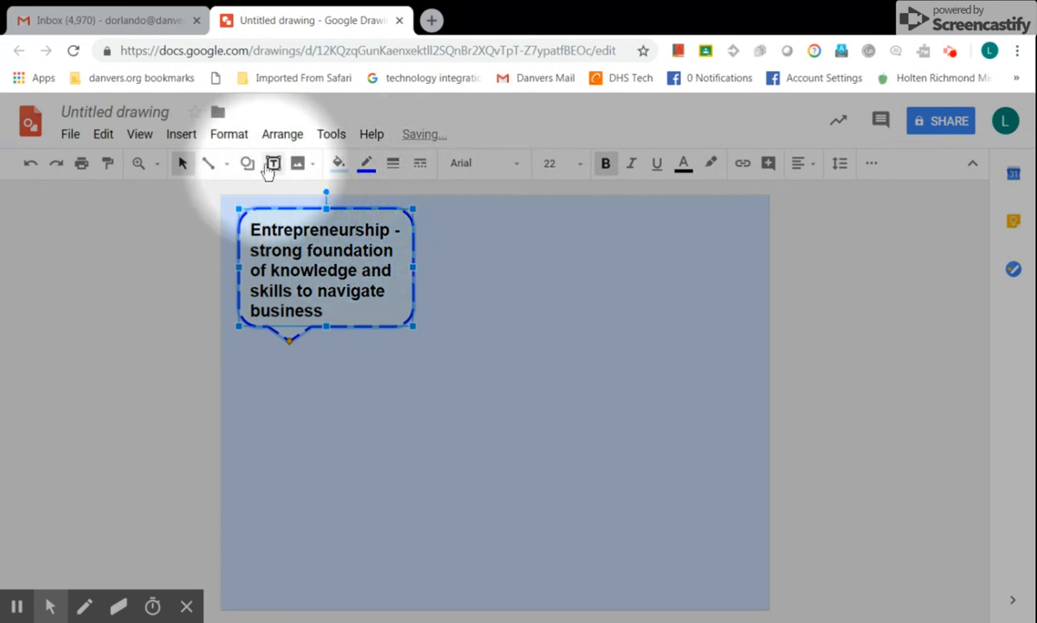
Search Google Images for "entrepreneurship" in a new browser tab
{"action": "left_click", "coordinate": [193, 140]}
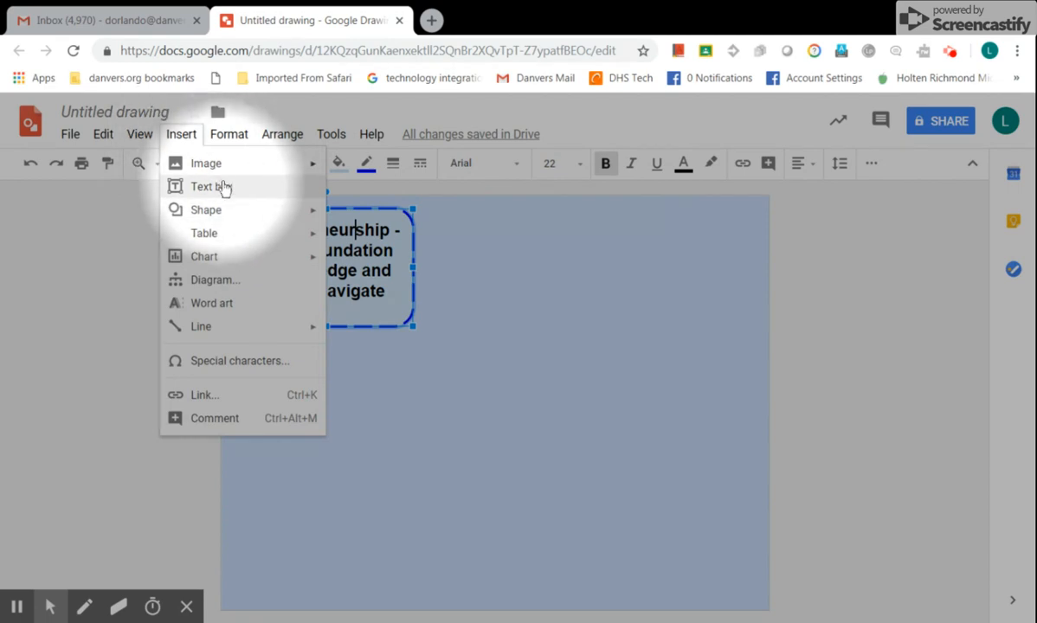
{"action": "mouse_move", "coordinate": [219, 166]}
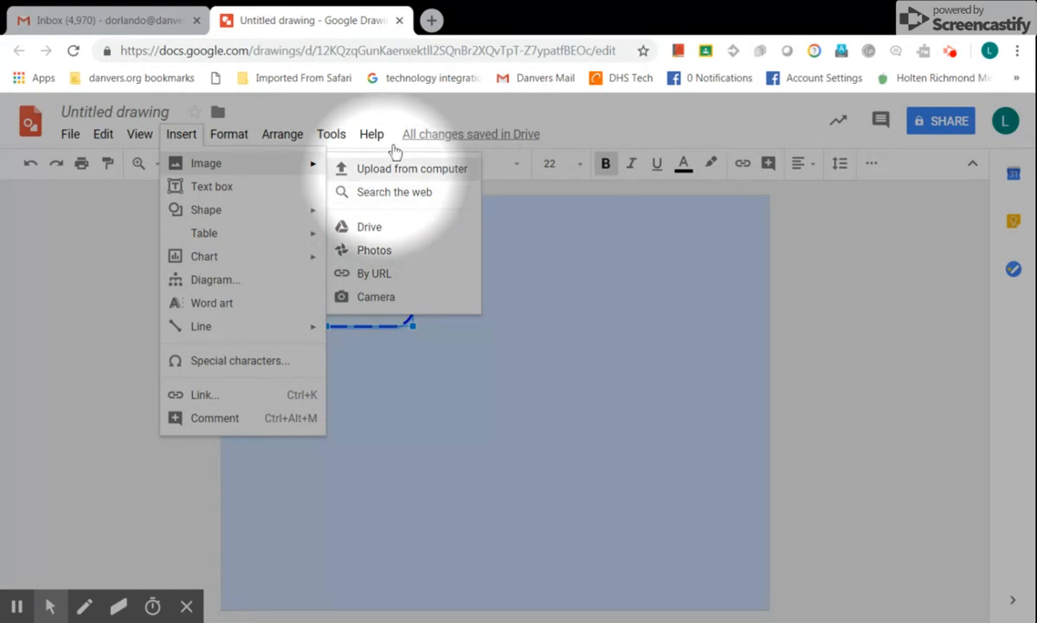
{"action": "left_click", "coordinate": [431, 21]}
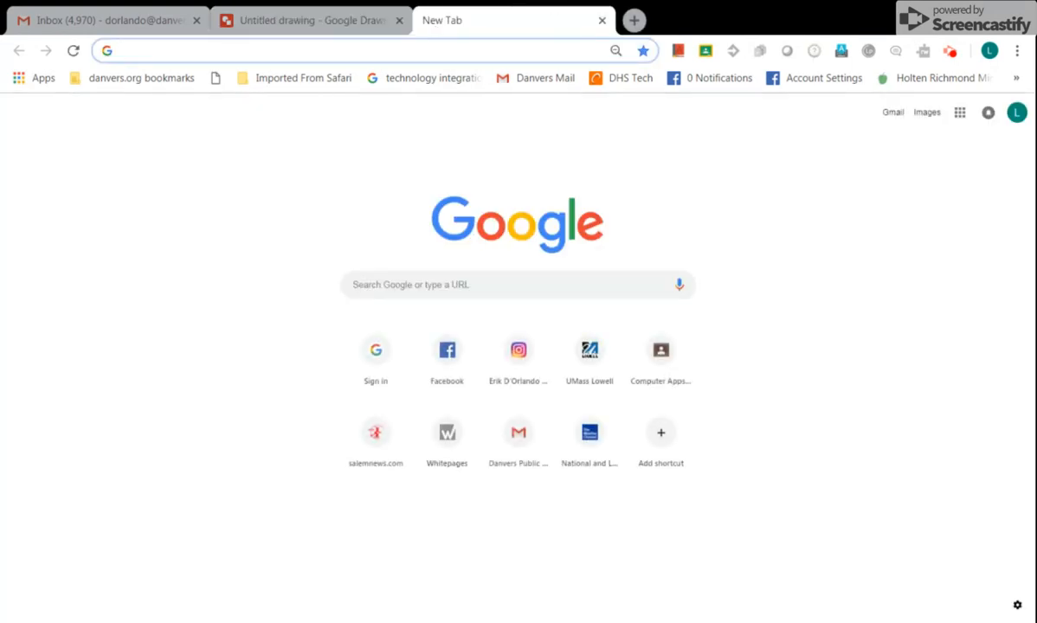
{"action": "type", "text": "entre"}
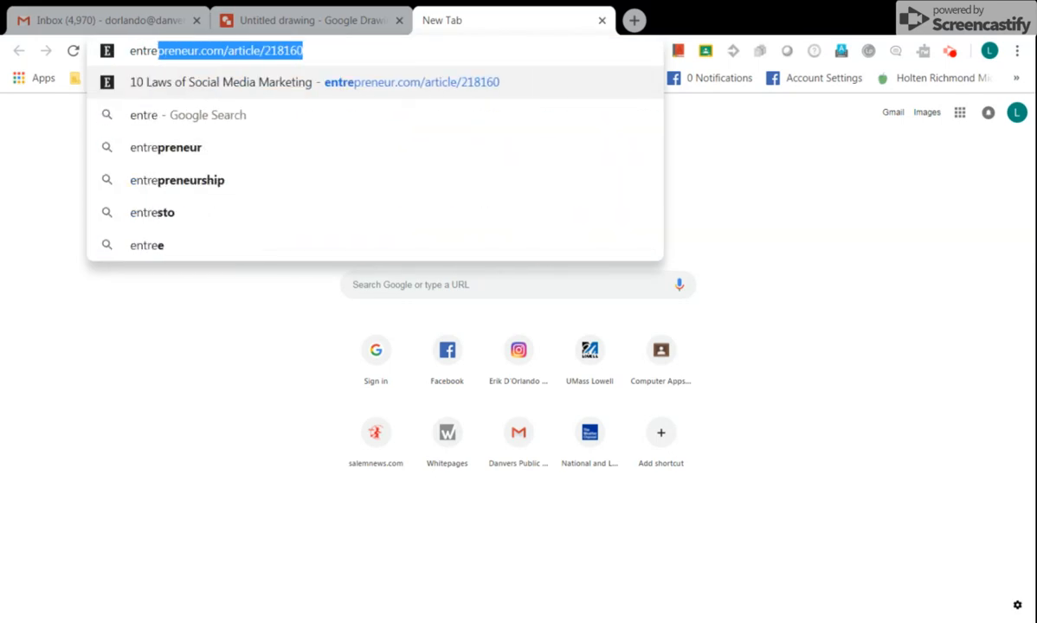
{"action": "type", "text": "pr"}
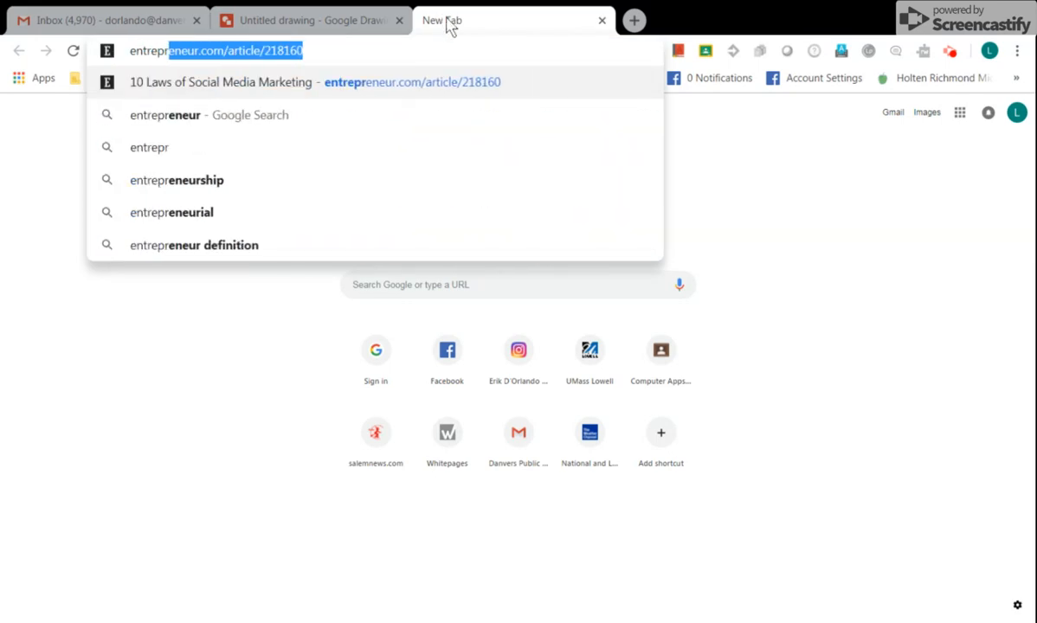
{"action": "type", "text": "eneurship"}
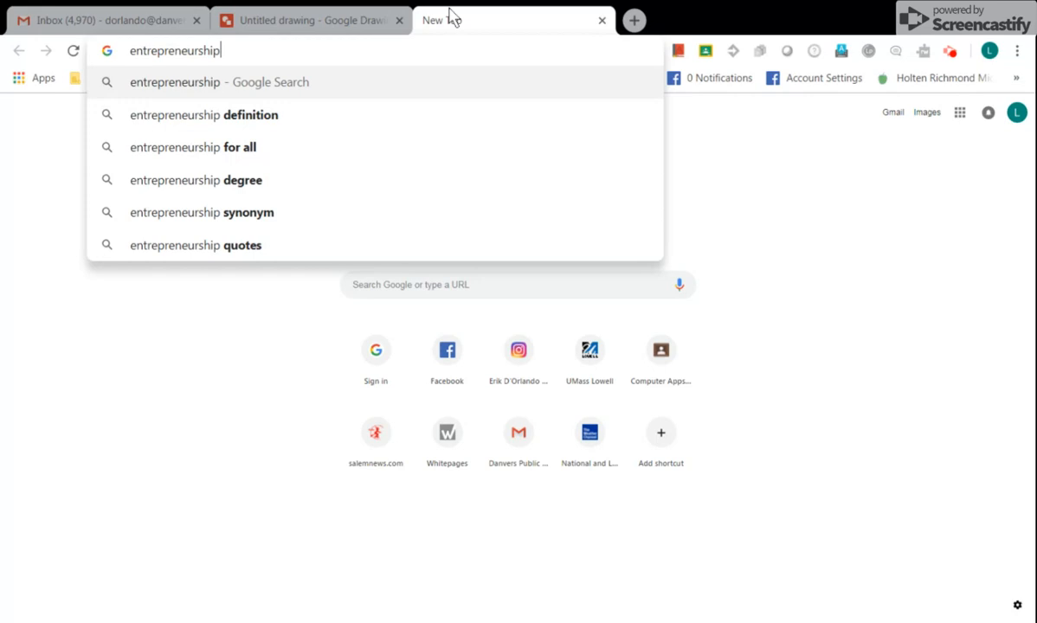
{"action": "key", "text": "Return"}
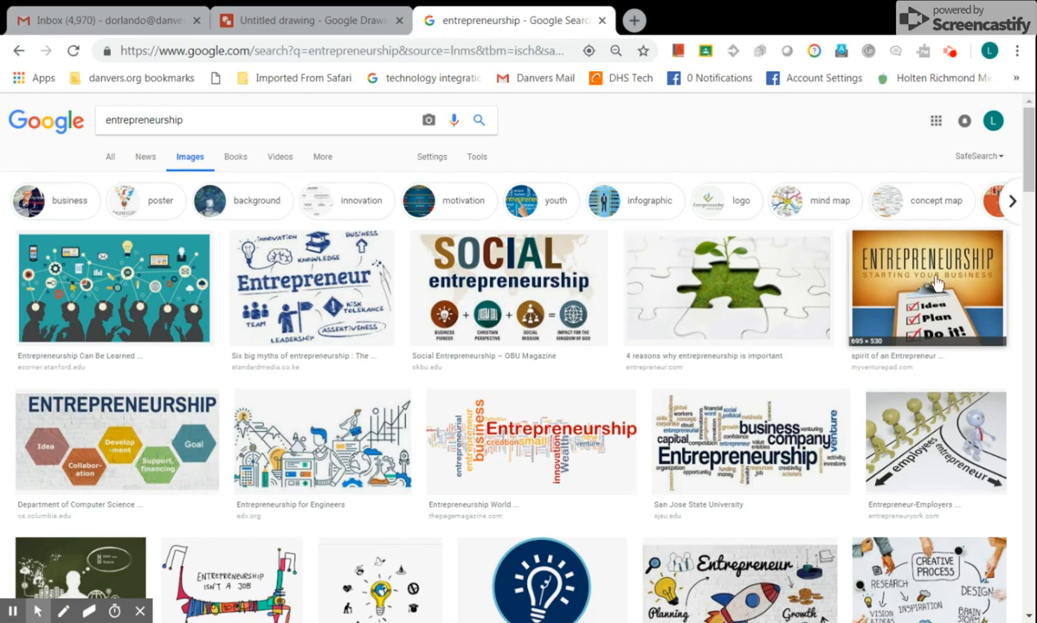
Bring the "Entrepreneurship Starting Your Business" clipboard picture from the search results into the drawing, then shrink and place it below the callout
{"action": "mouse_move", "coordinate": [859, 274]}
{"action": "left_mouse_down"}
{"action": "mouse_move", "coordinate": [800, 270]}
{"action": "mouse_move", "coordinate": [311, 21]}
{"action": "mouse_move", "coordinate": [346, 50]}
{"action": "mouse_move", "coordinate": [801, 270]}
{"action": "left_mouse_up"}
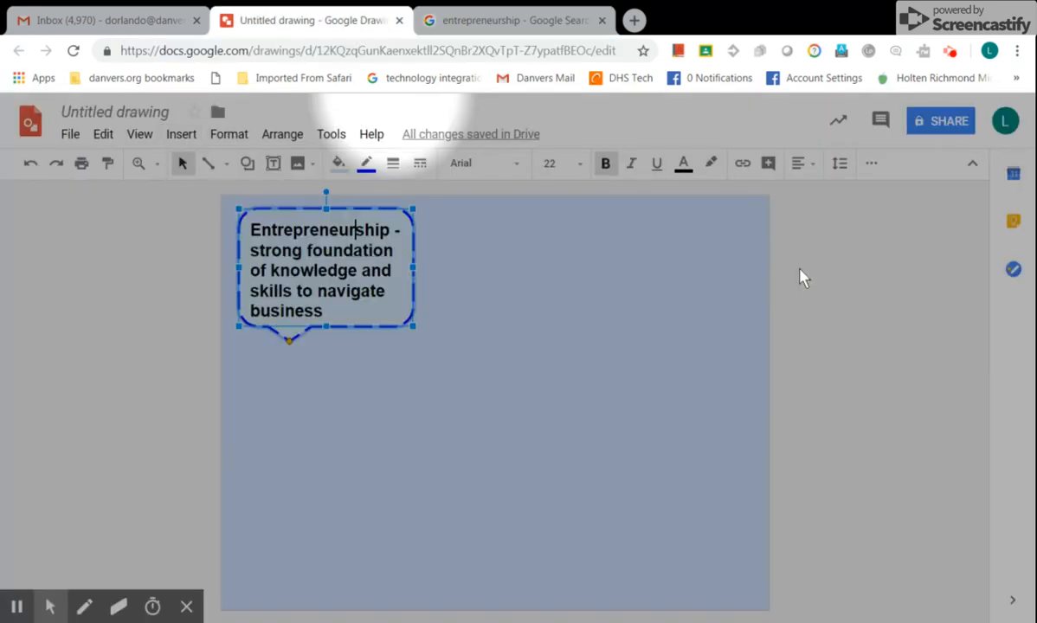
{"action": "left_click_drag", "start_coordinate": [394, 108], "coordinate": [299, 398]}
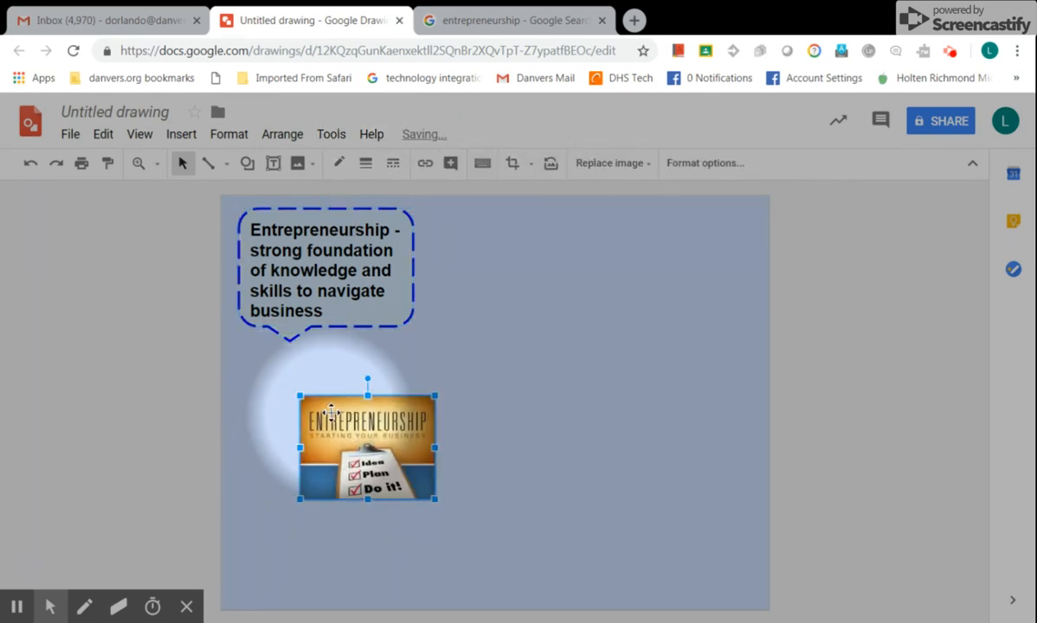
{"action": "left_click_drag", "start_coordinate": [299, 396], "coordinate": [277, 396]}
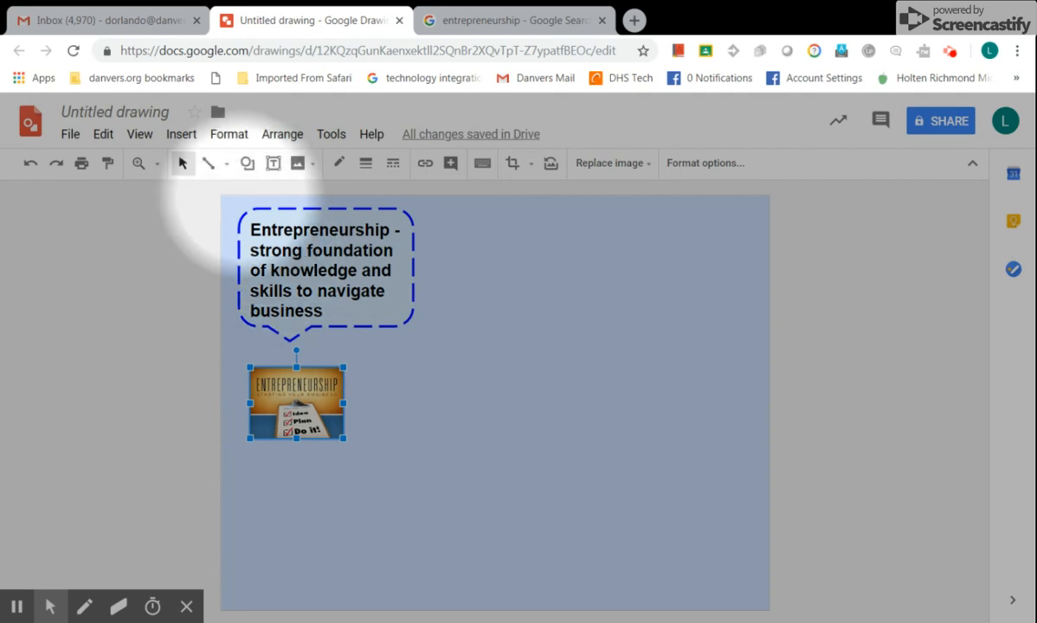
Insert a downward block arrow from the callout's lower edge toward the entrepreneurship picture
{"action": "left_click", "coordinate": [247, 165]}
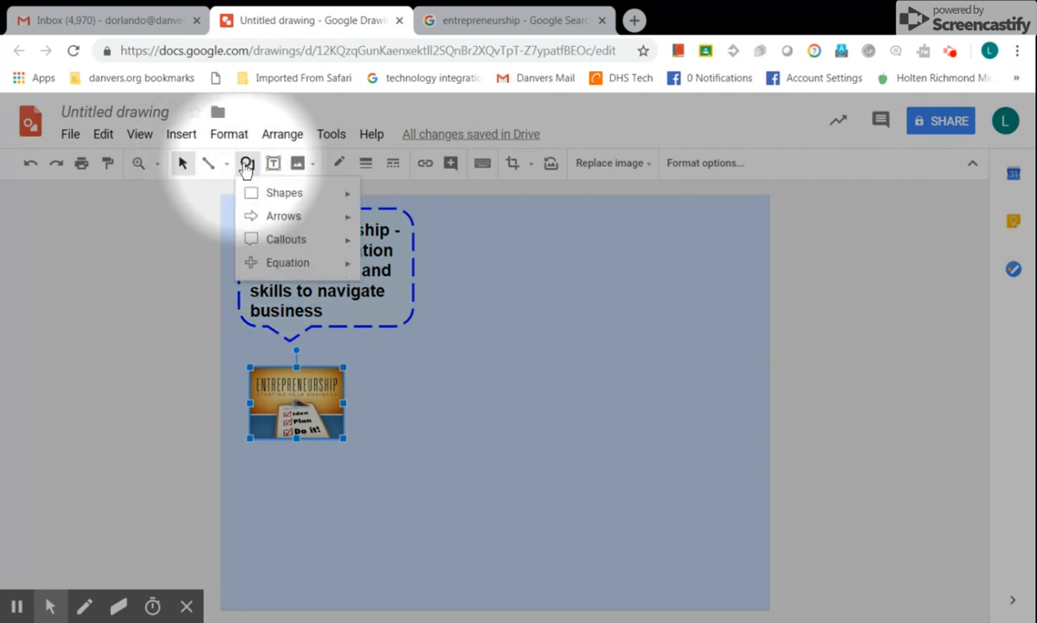
{"action": "mouse_move", "coordinate": [295, 216]}
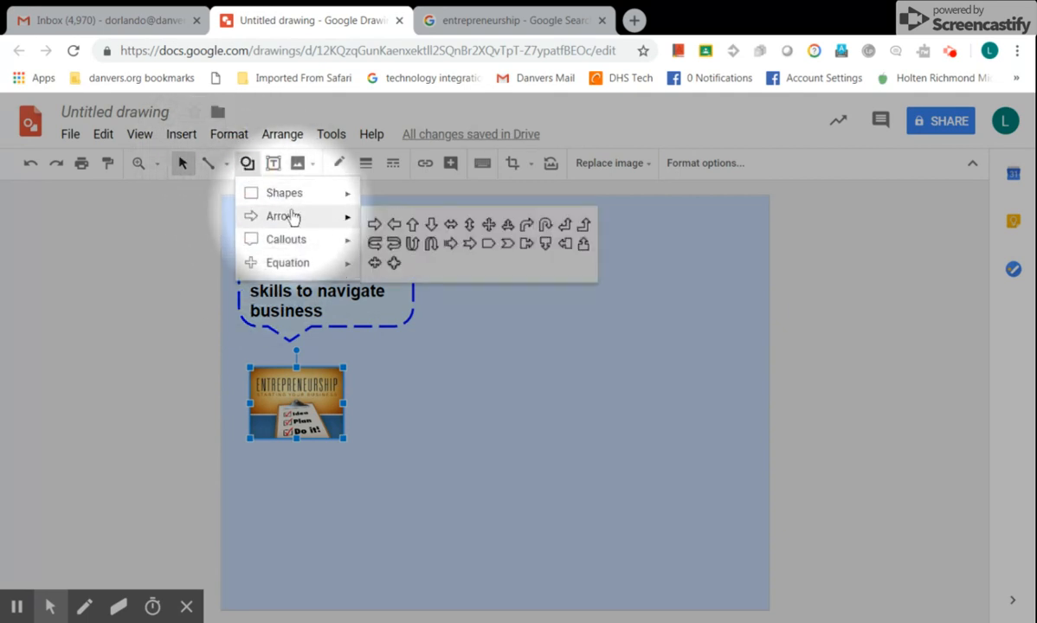
{"action": "left_click", "coordinate": [430, 229]}
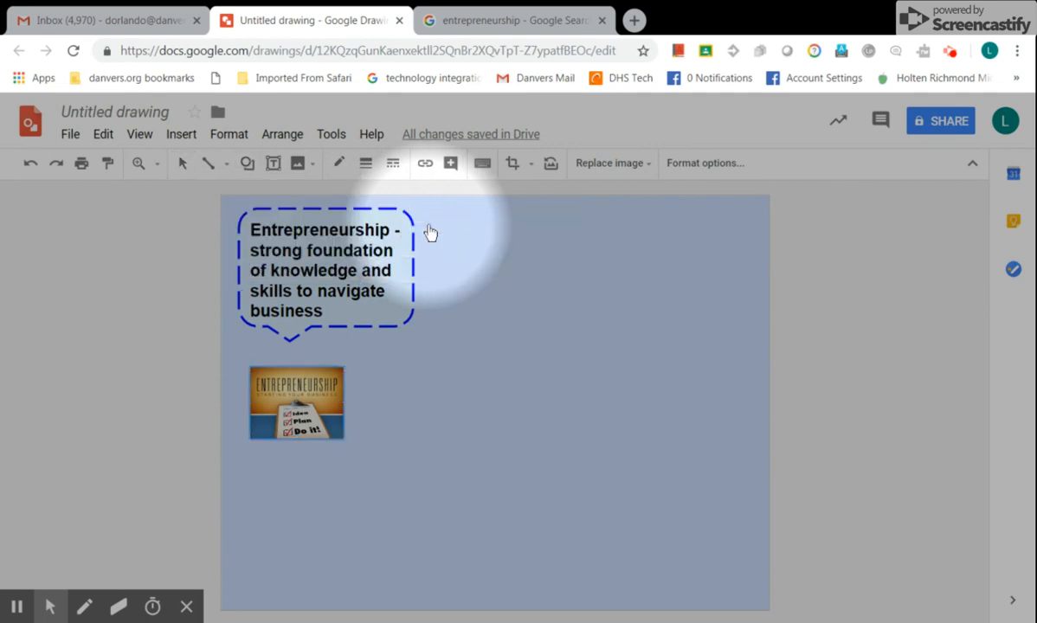
{"action": "left_click", "coordinate": [312, 338]}
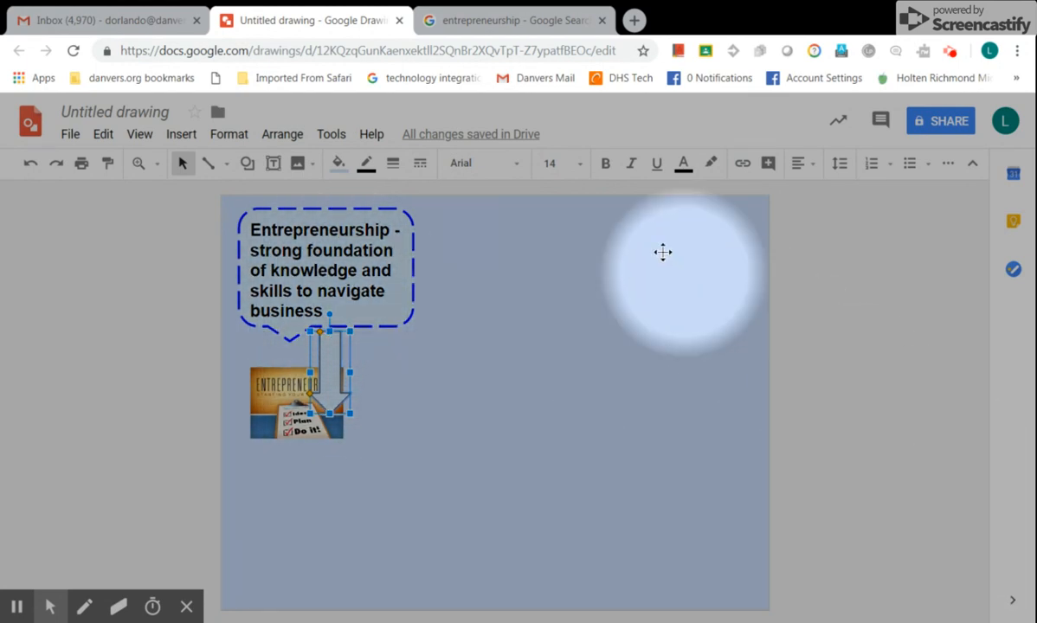
Give the arrow a thicker, long-dashed red outline
{"action": "left_click", "coordinate": [421, 163]}
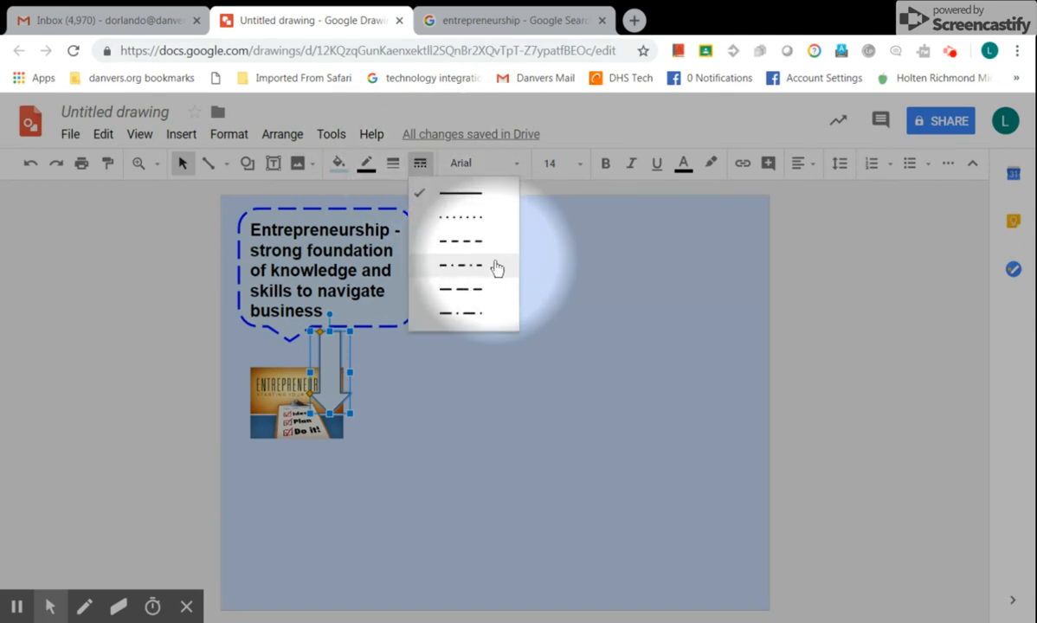
{"action": "left_click", "coordinate": [480, 289]}
{"action": "left_click", "coordinate": [393, 164]}
{"action": "left_click", "coordinate": [423, 240]}
{"action": "left_click", "coordinate": [366, 163]}
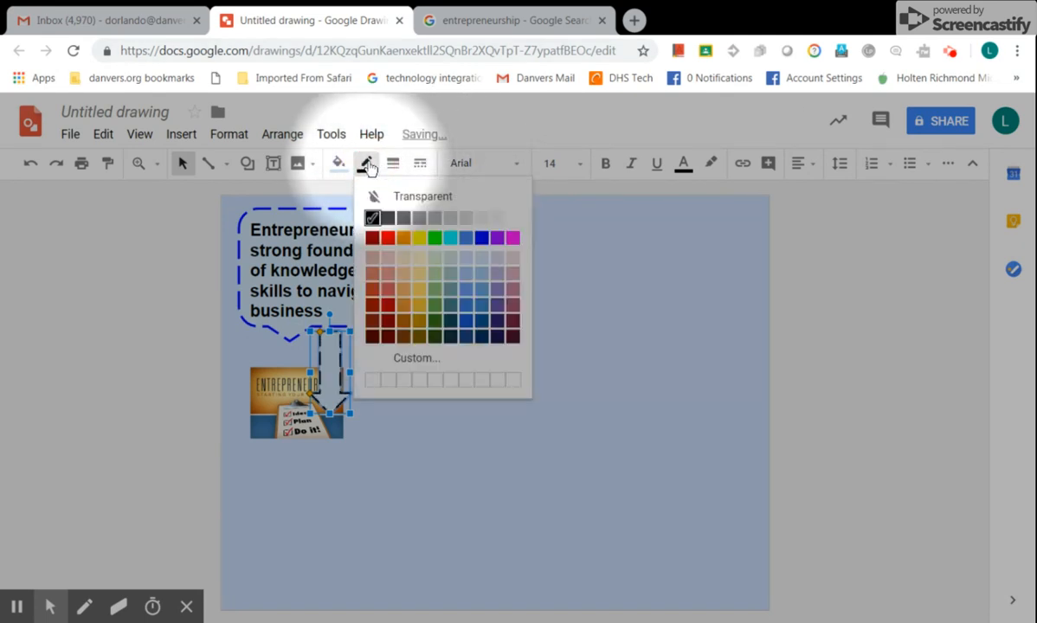
{"action": "left_click", "coordinate": [372, 236]}
Move the arrow up onto the callout's lower edge and rotate it about 21° so it points down at the picture
{"action": "left_click_drag", "start_coordinate": [329, 315], "coordinate": [335, 342]}
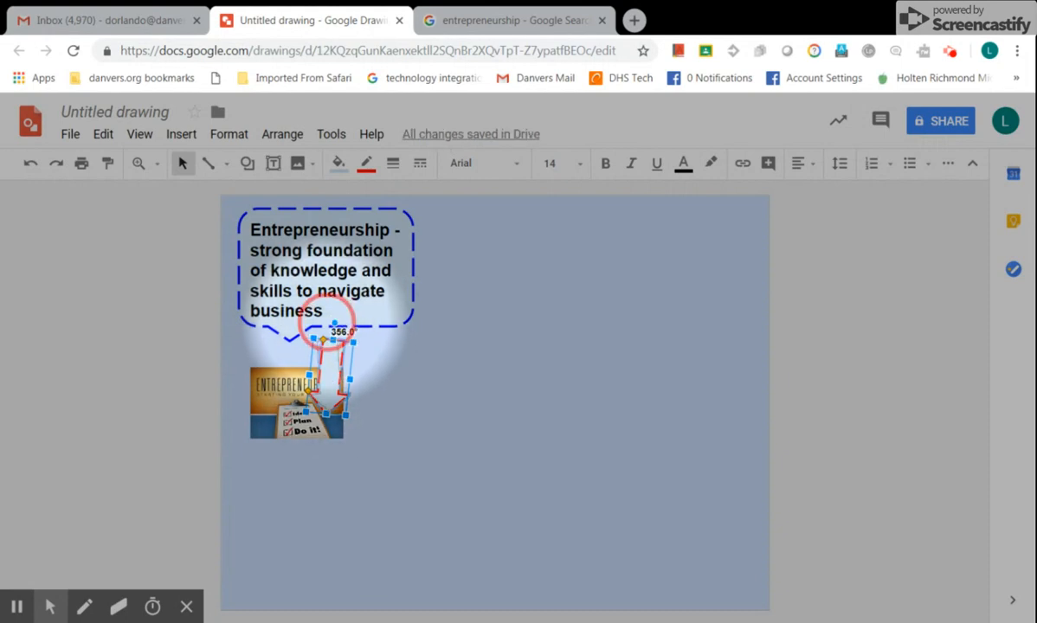
{"action": "left_click_drag", "start_coordinate": [321, 317], "coordinate": [334, 328]}
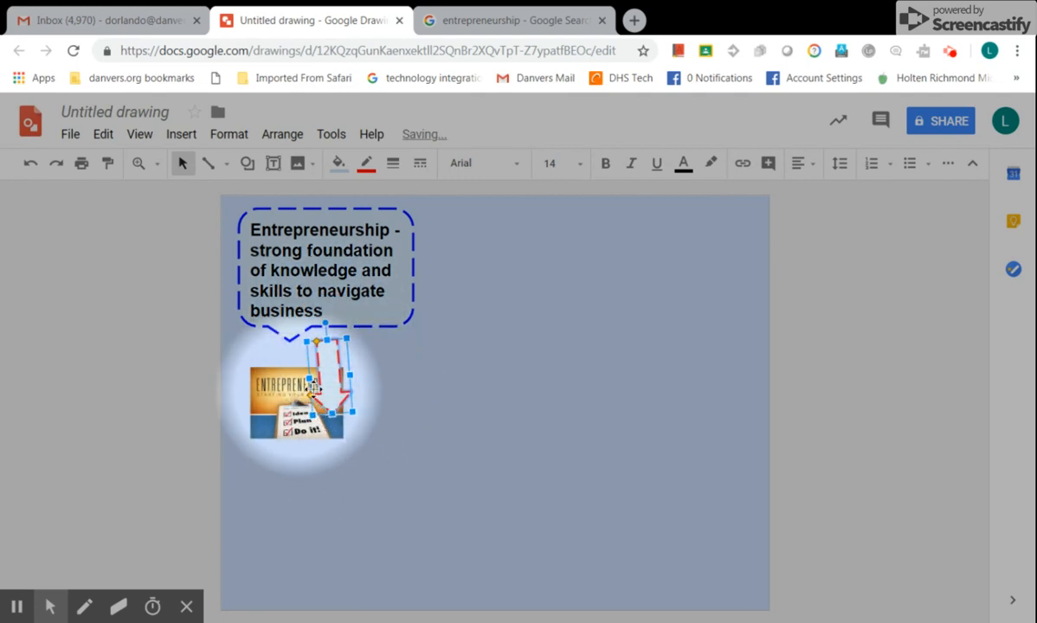
{"action": "left_click_drag", "start_coordinate": [336, 323], "coordinate": [353, 291]}
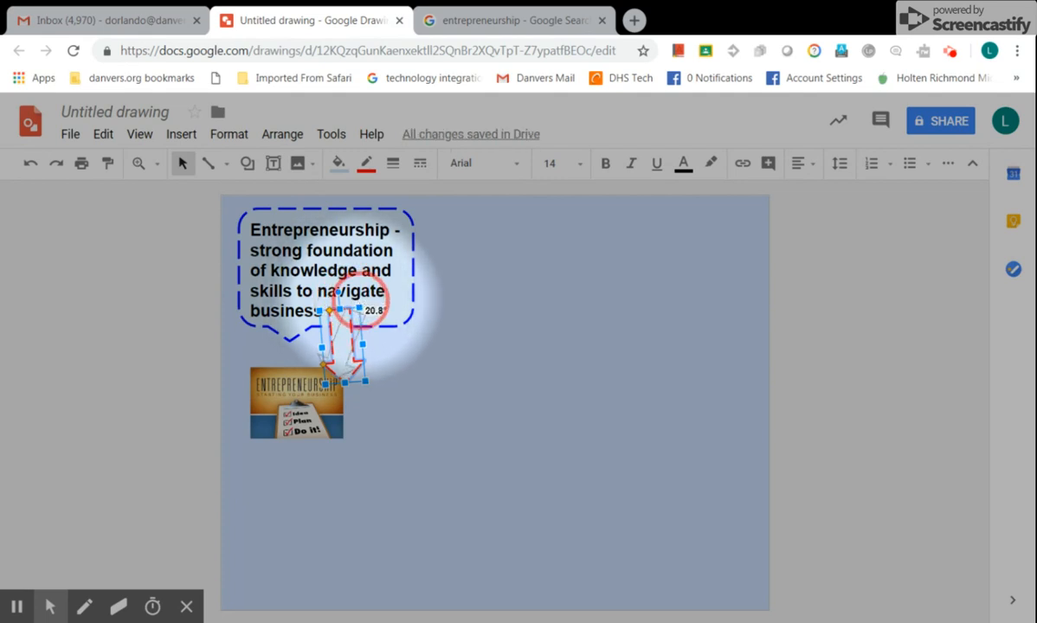
{"action": "left_click", "coordinate": [330, 372]}
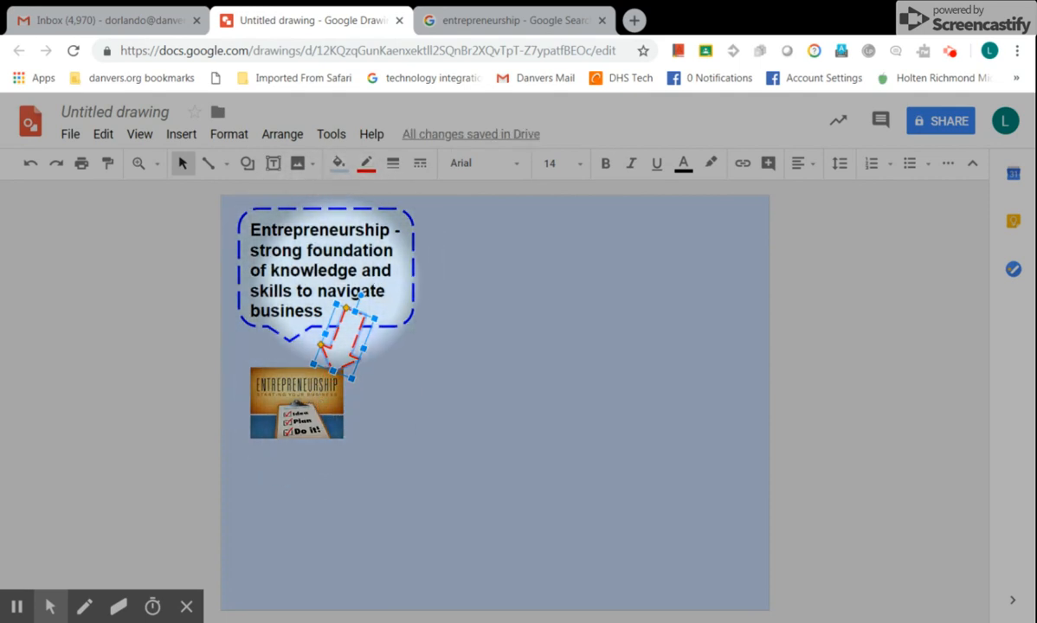
Bring the entrepreneurship picture to the front of the stacking order
{"action": "left_click", "coordinate": [284, 396]}
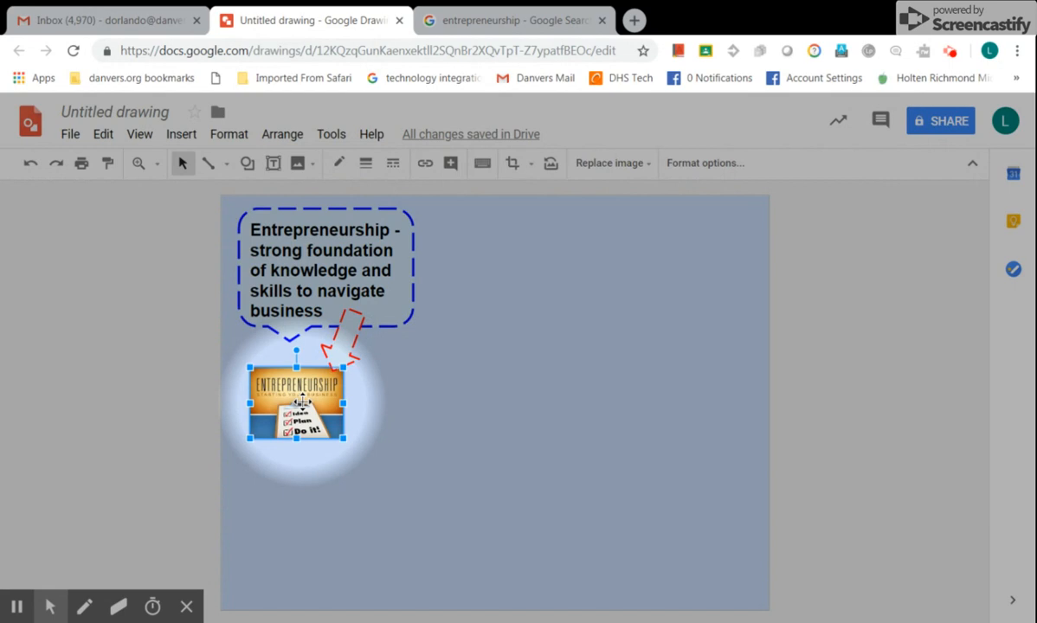
{"action": "left_click", "coordinate": [282, 134]}
{"action": "mouse_move", "coordinate": [299, 163]}
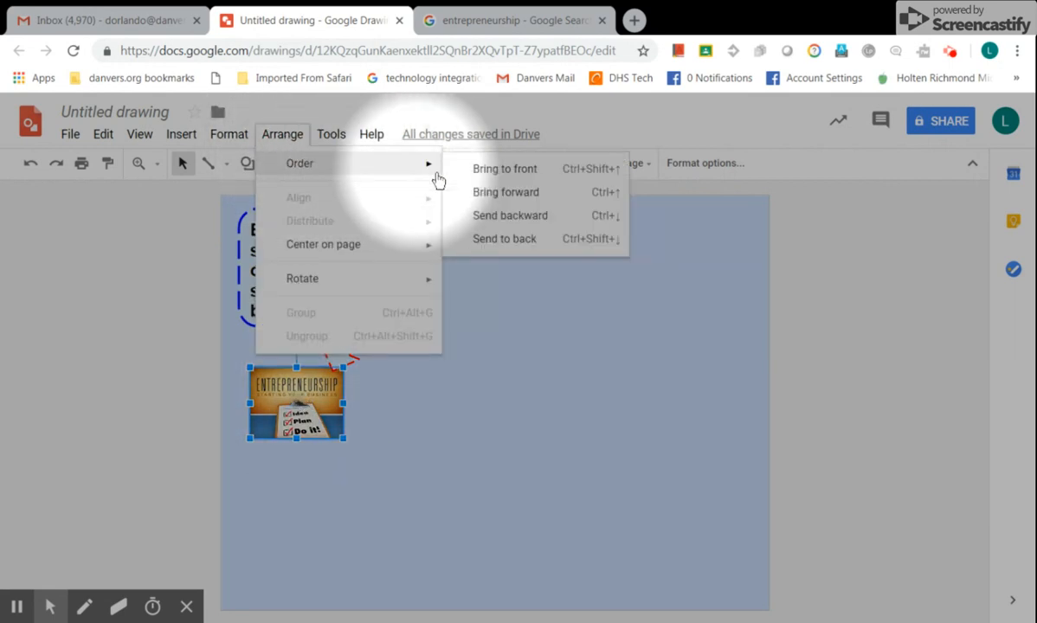
{"action": "left_click", "coordinate": [477, 174]}
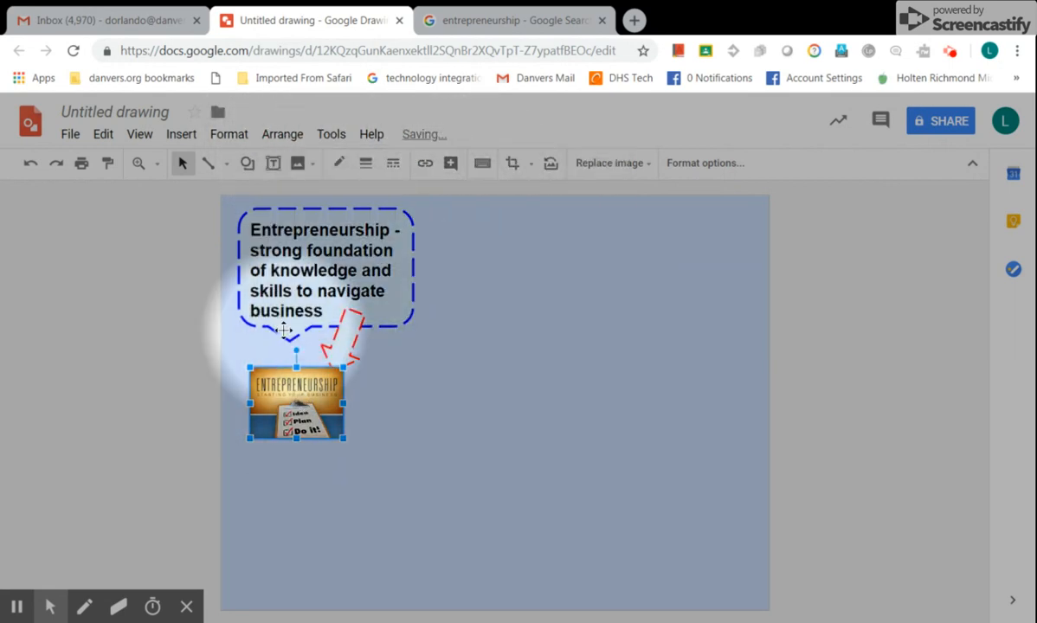
Bring the Entrepreneurship callout to the front so it covers the arrow's upper end
{"action": "left_click", "coordinate": [300, 271]}
{"action": "left_click", "coordinate": [282, 135]}
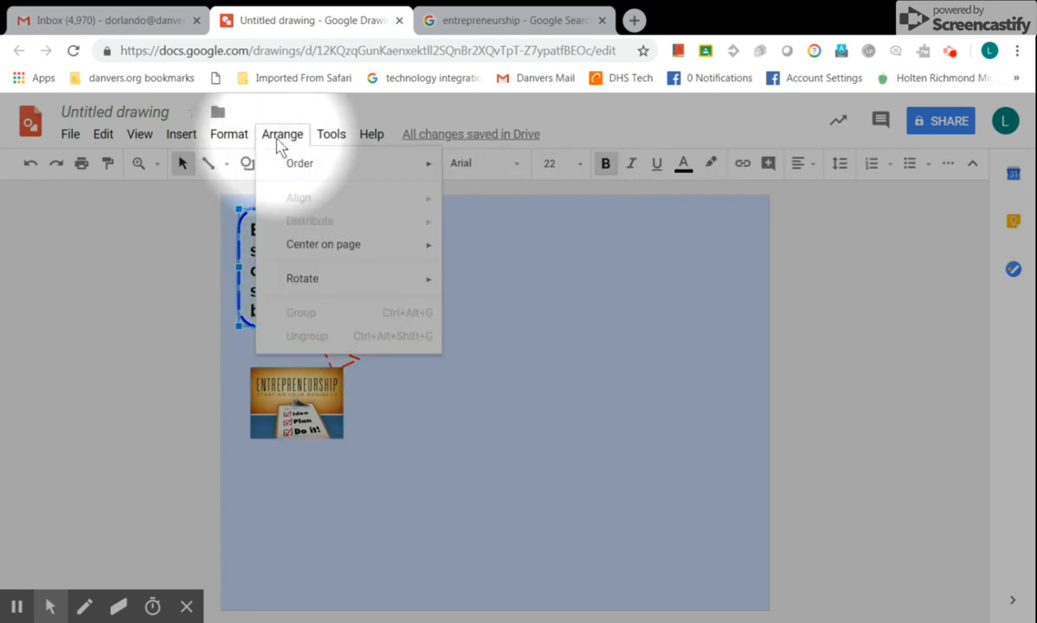
{"action": "mouse_move", "coordinate": [305, 171]}
{"action": "left_click", "coordinate": [476, 169]}
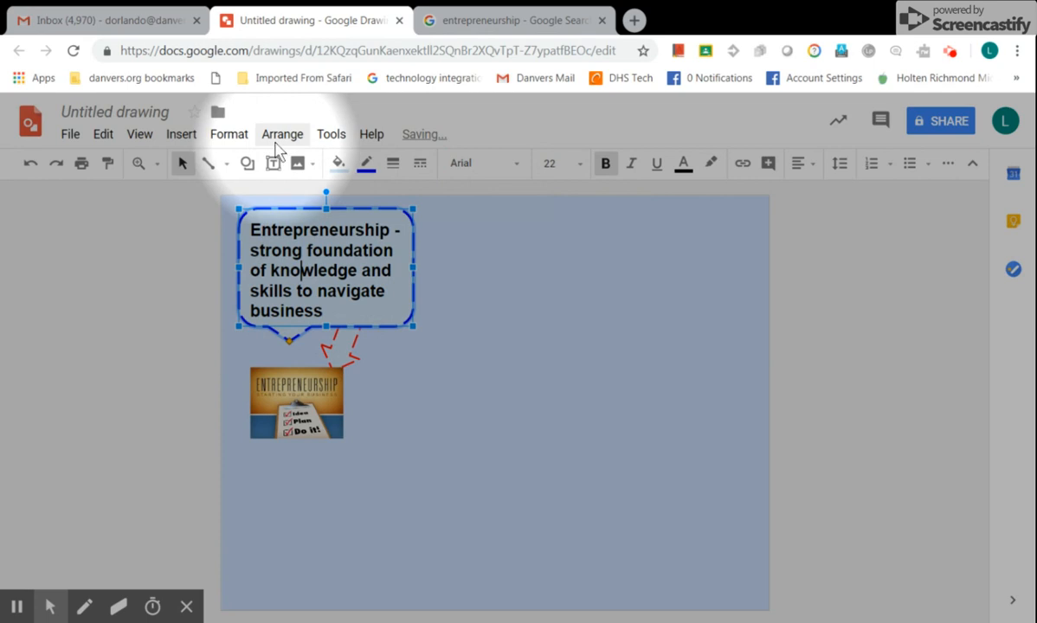
Bring the red dashed arrow to the front so it lies over the callout and the picture
{"action": "left_click", "coordinate": [344, 346]}
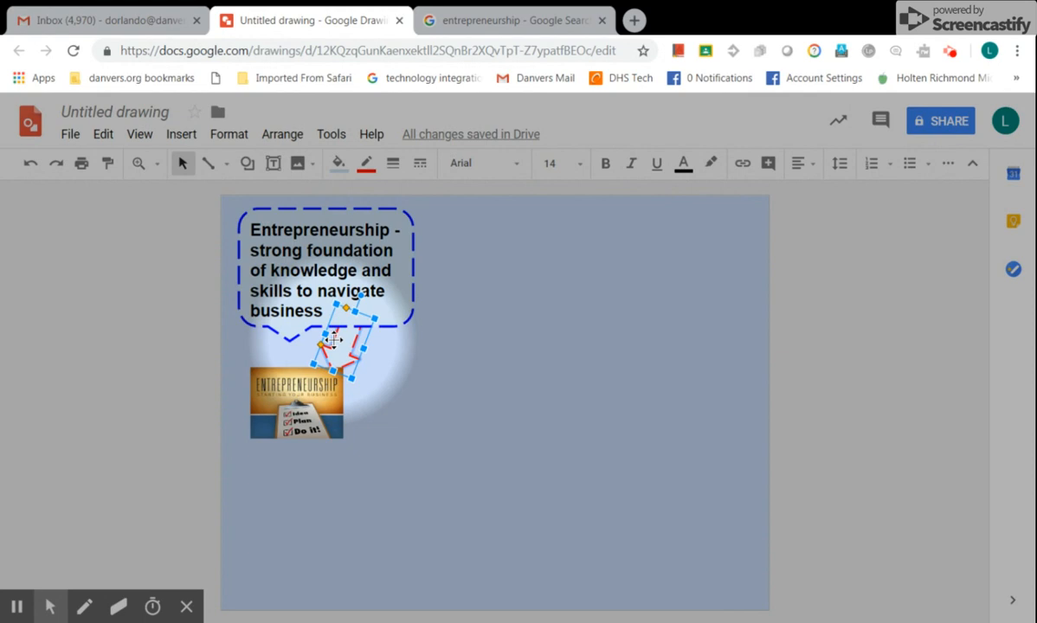
{"action": "left_click", "coordinate": [282, 135]}
{"action": "mouse_move", "coordinate": [296, 162]}
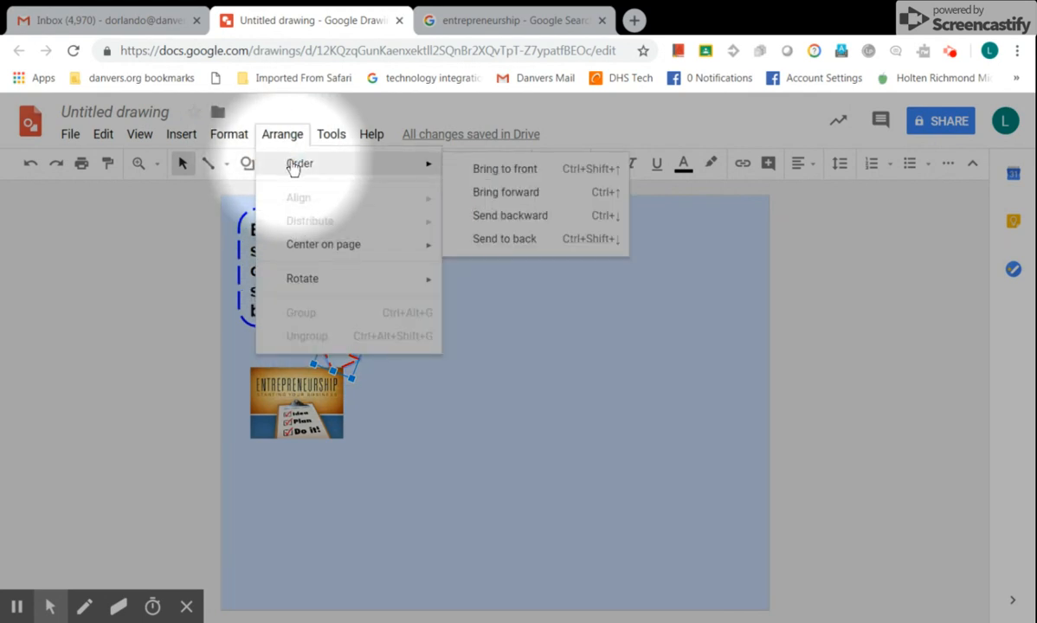
{"action": "left_click", "coordinate": [546, 171]}
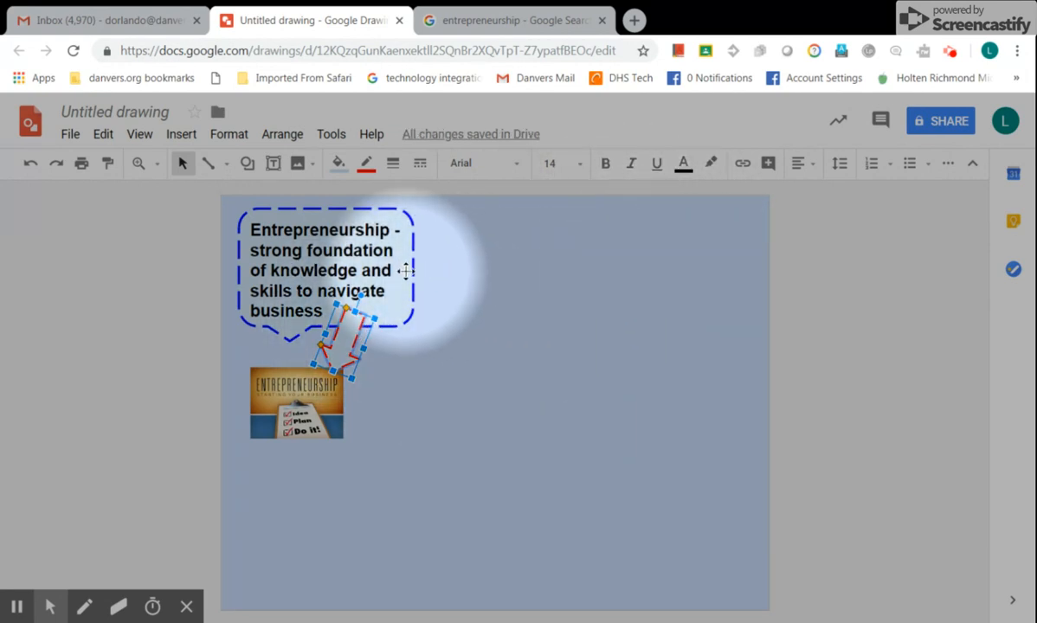
{"action": "left_click", "coordinate": [331, 138]}
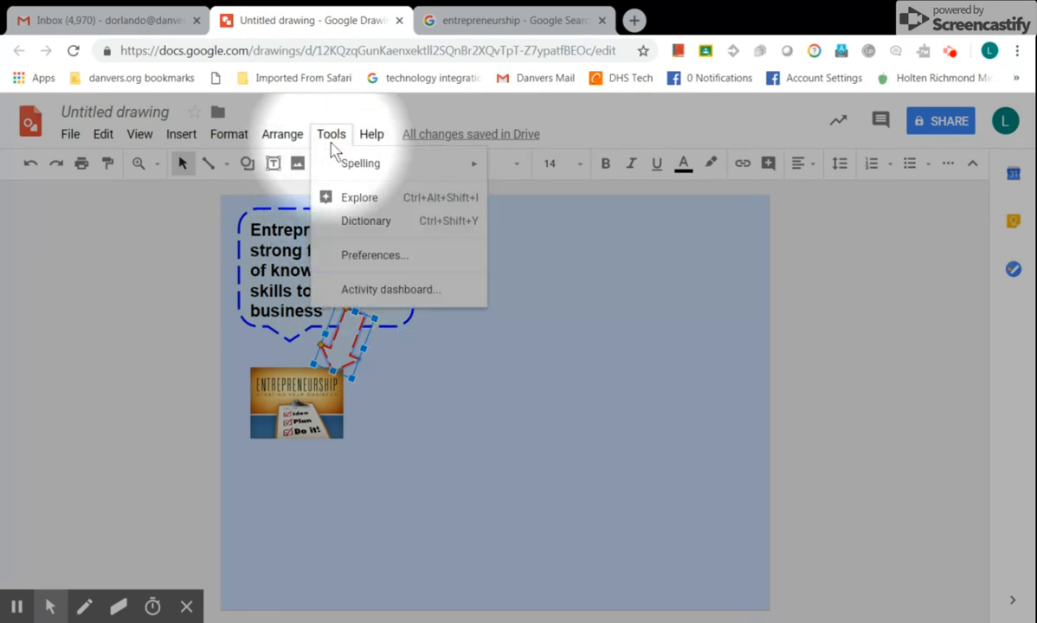
{"action": "mouse_move", "coordinate": [354, 170]}
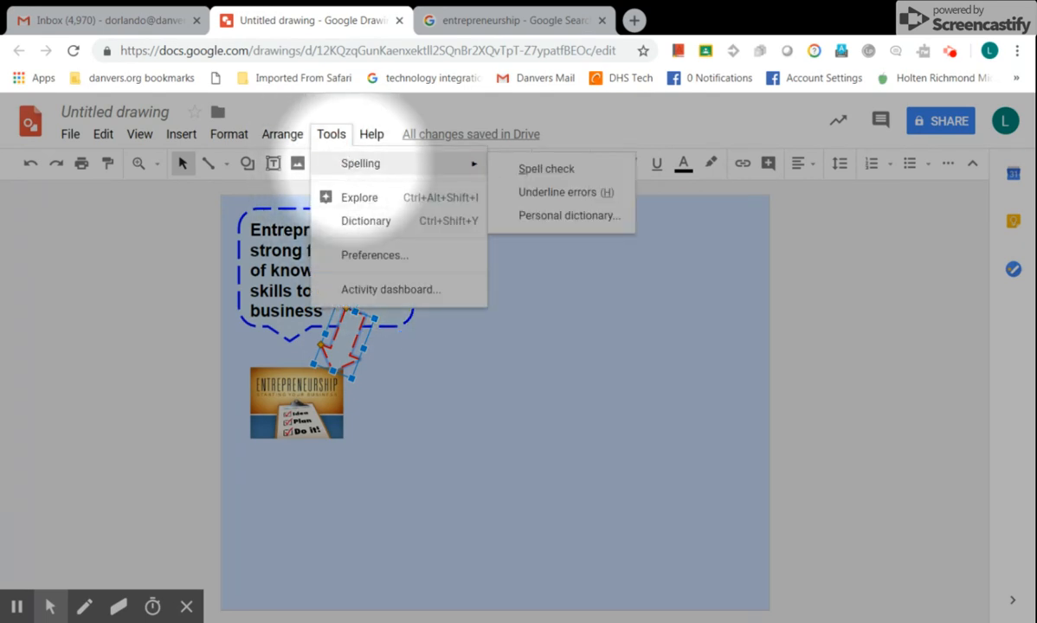
{"action": "left_click", "coordinate": [247, 164]}
{"action": "mouse_move", "coordinate": [295, 247]}
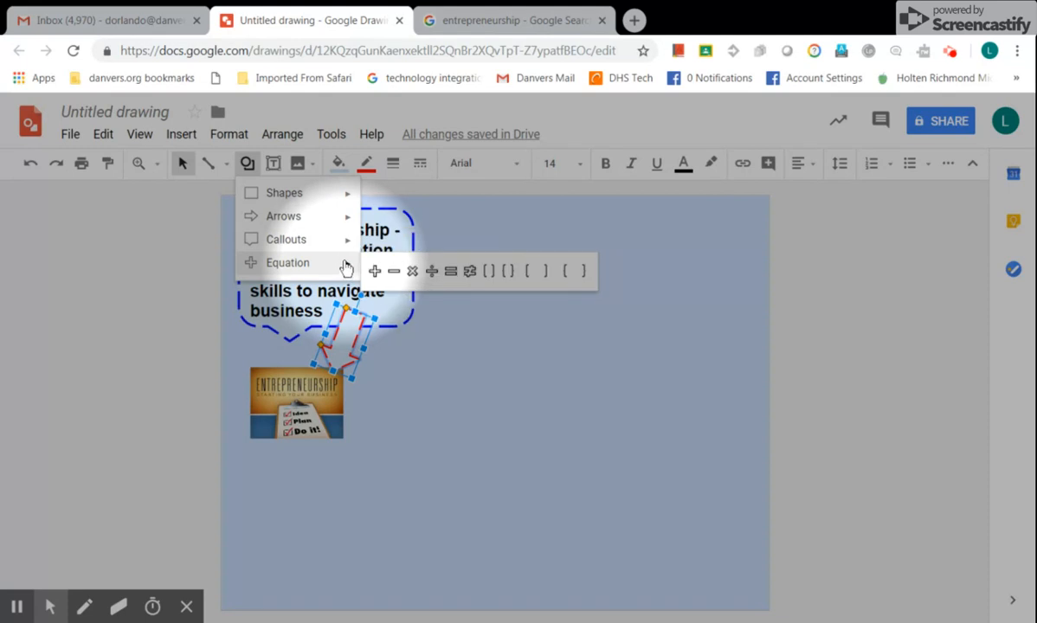
{"action": "mouse_move", "coordinate": [343, 224]}
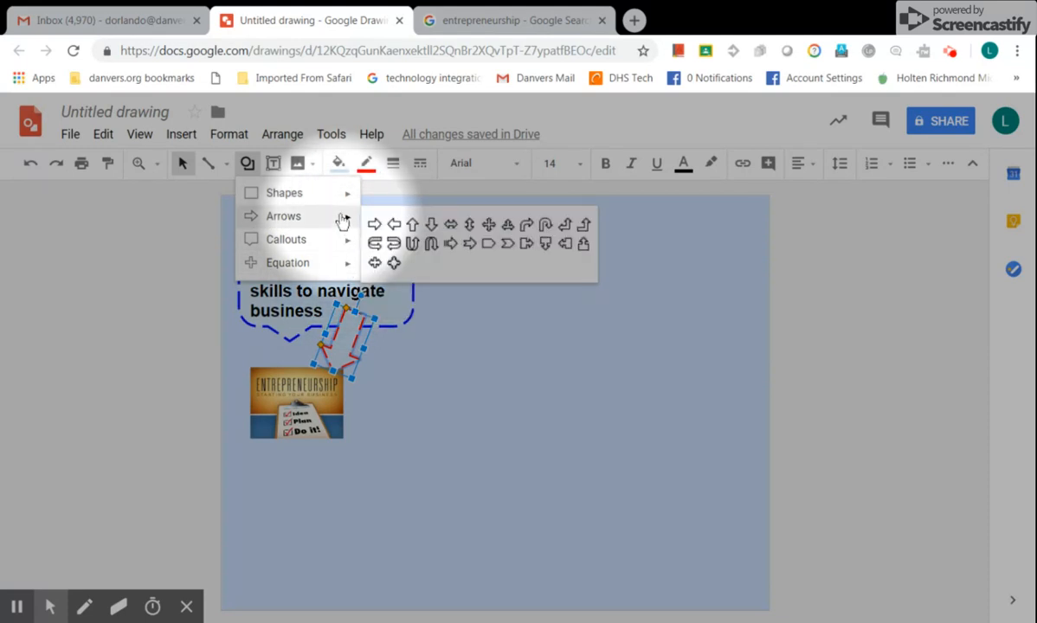
{"action": "mouse_move", "coordinate": [275, 205]}
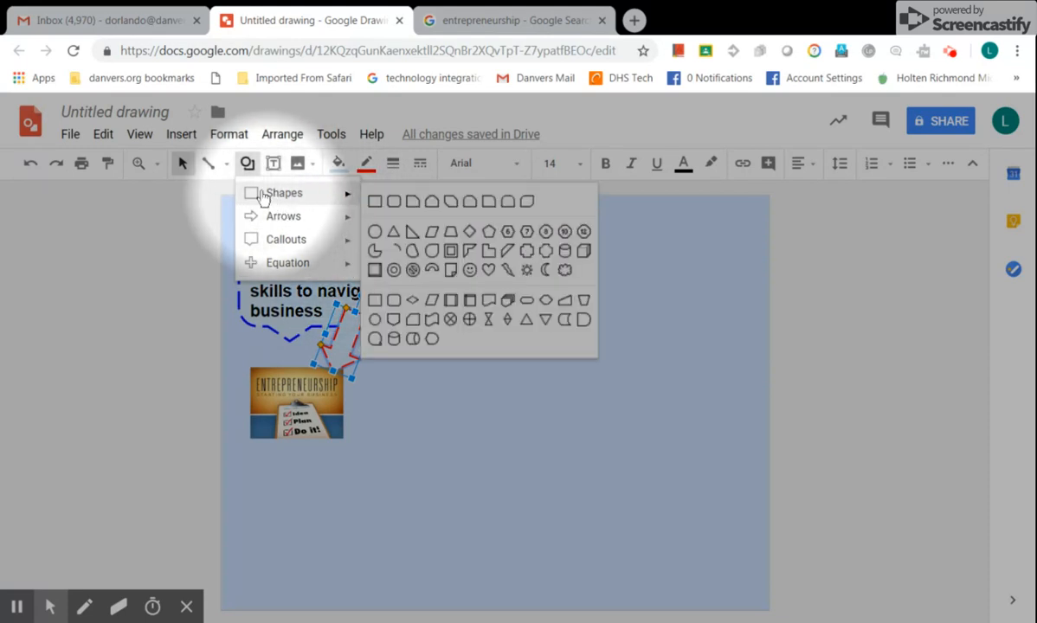
{"action": "left_click", "coordinate": [212, 164]}
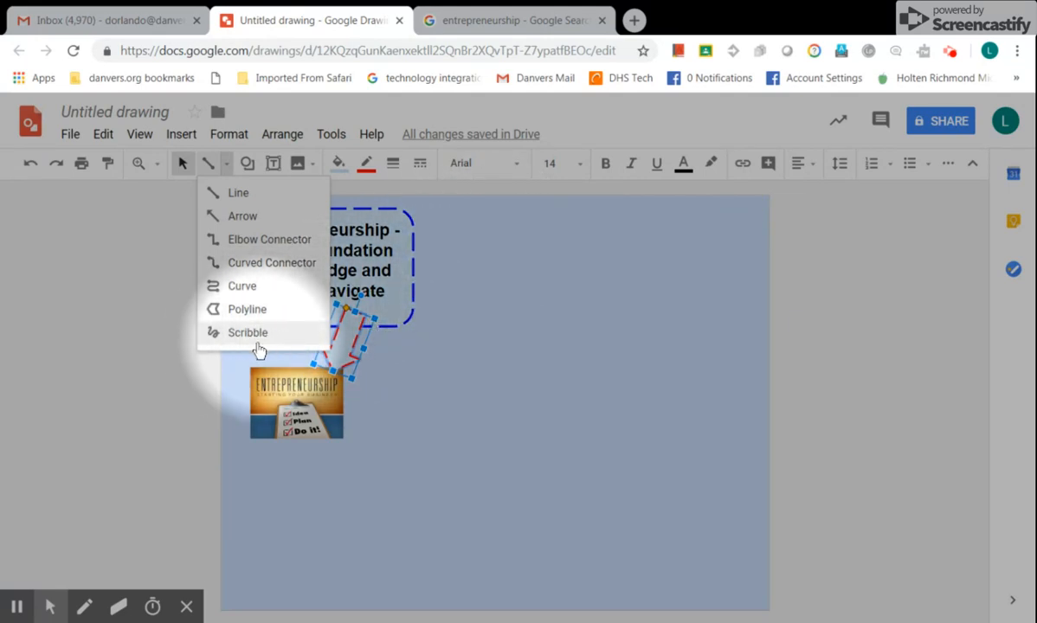
{"action": "left_click", "coordinate": [343, 203]}
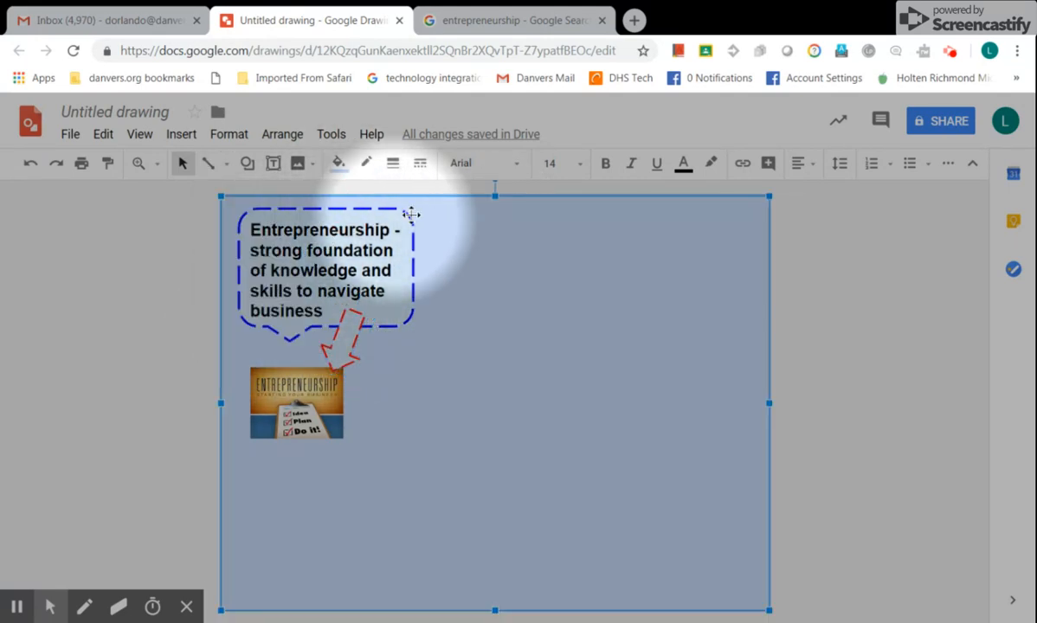